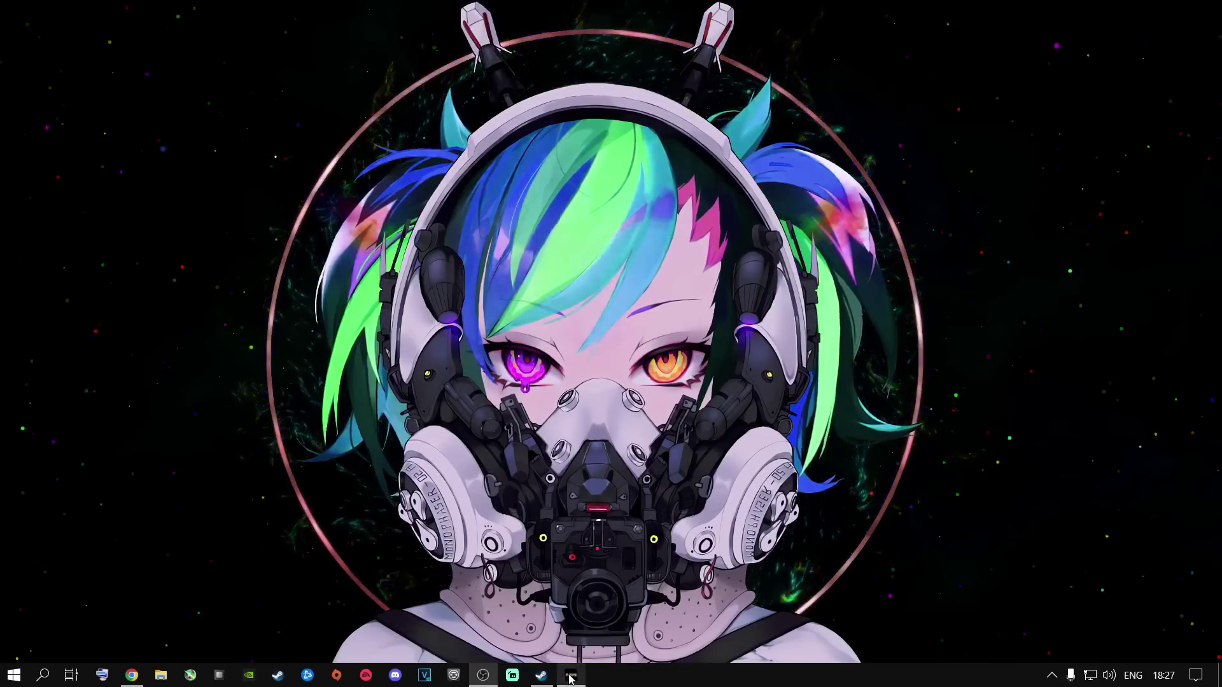
# Open options.3.cod22.cst from the players folder inside the Call of Duty folder in Documents
pyautogui.moveTo(571, 678)
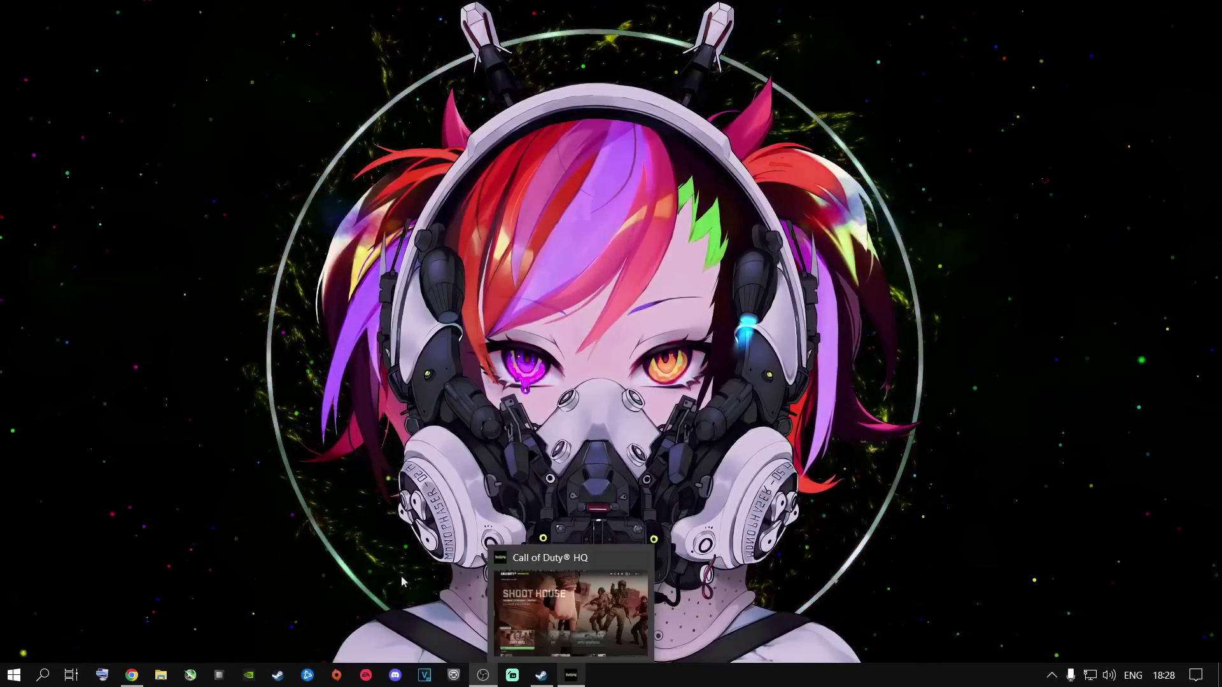
pyautogui.click(160, 677)
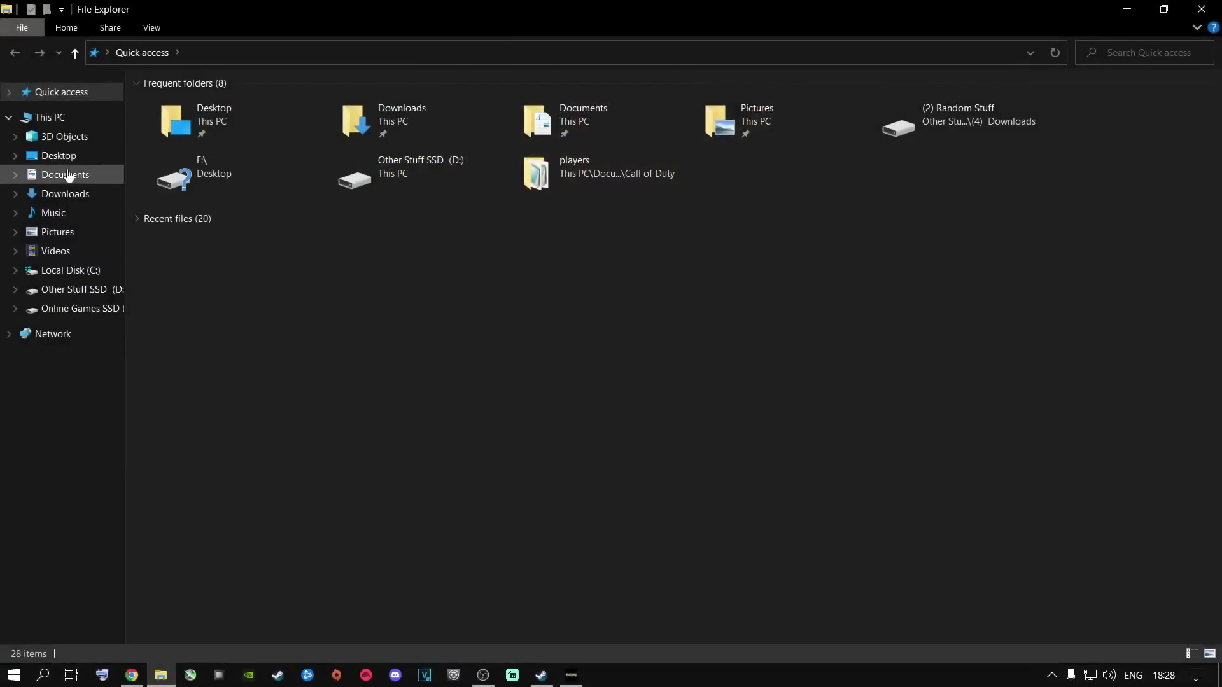
pyautogui.click(73, 176)
pyautogui.doubleClick(186, 105)
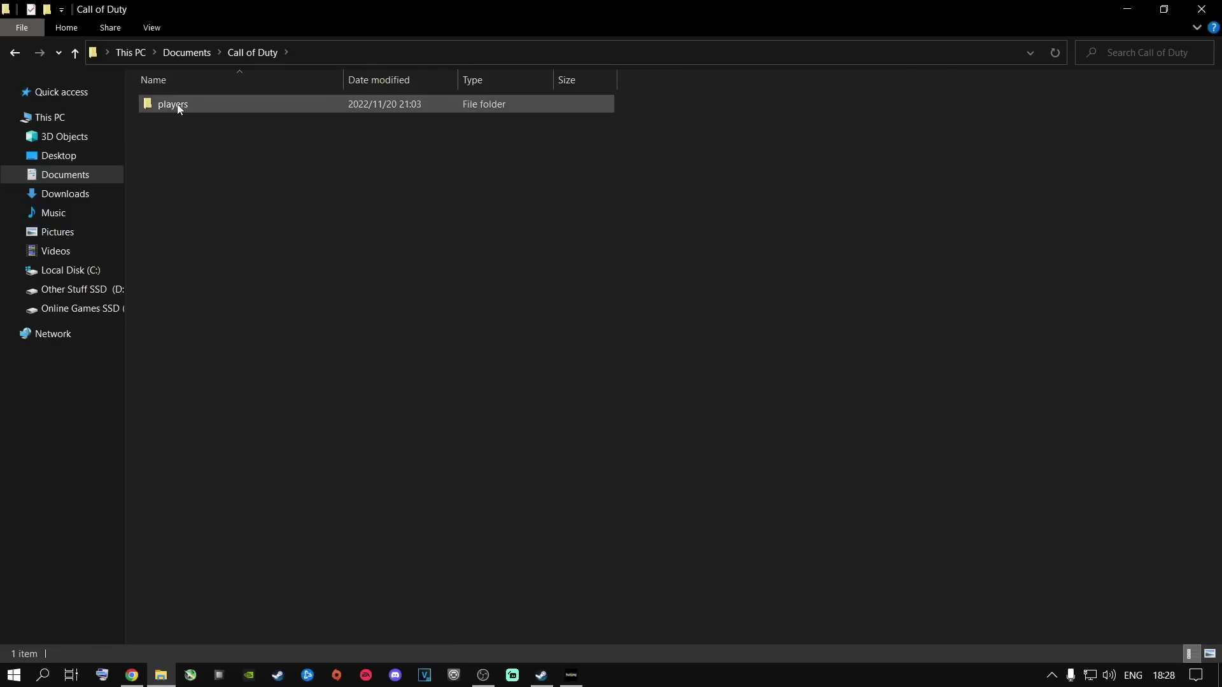
pyautogui.doubleClick(177, 105)
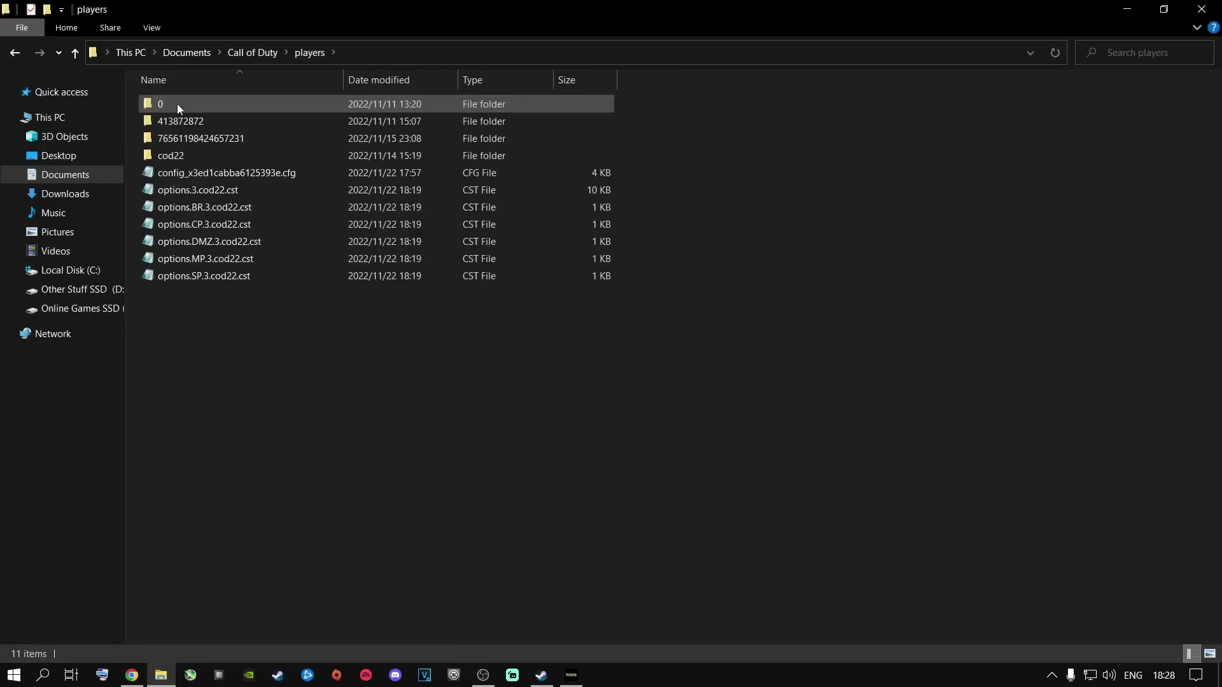
pyautogui.click(197, 192)
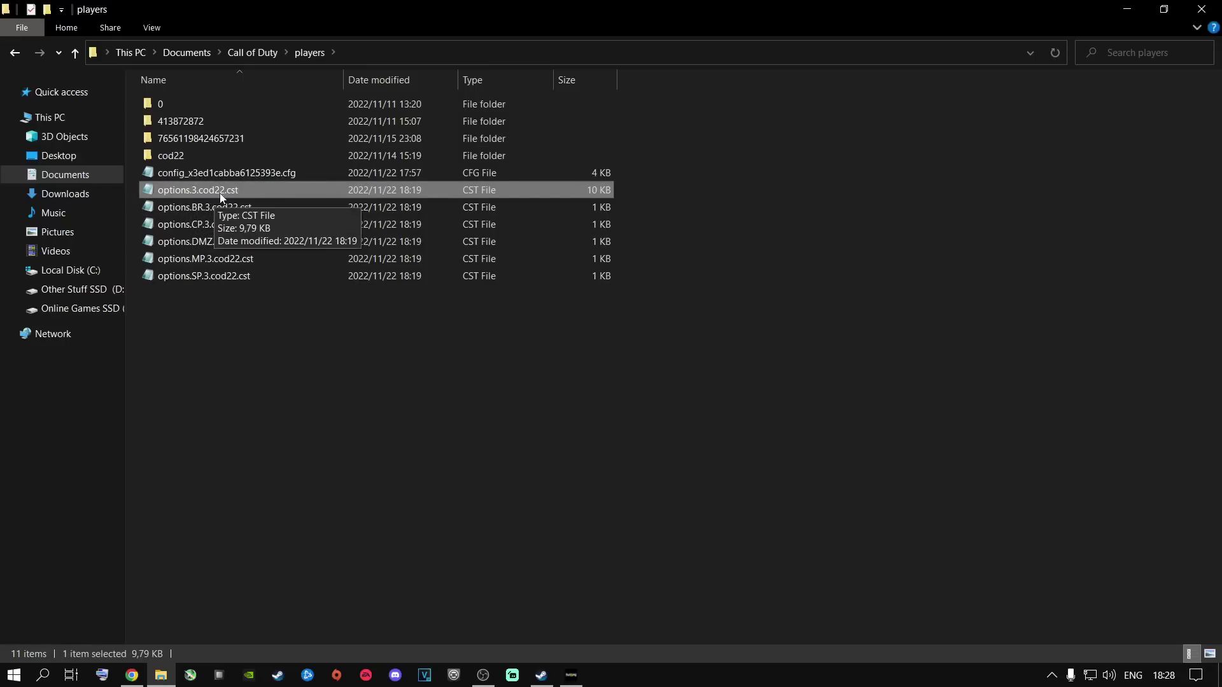
pyautogui.doubleClick(216, 195)
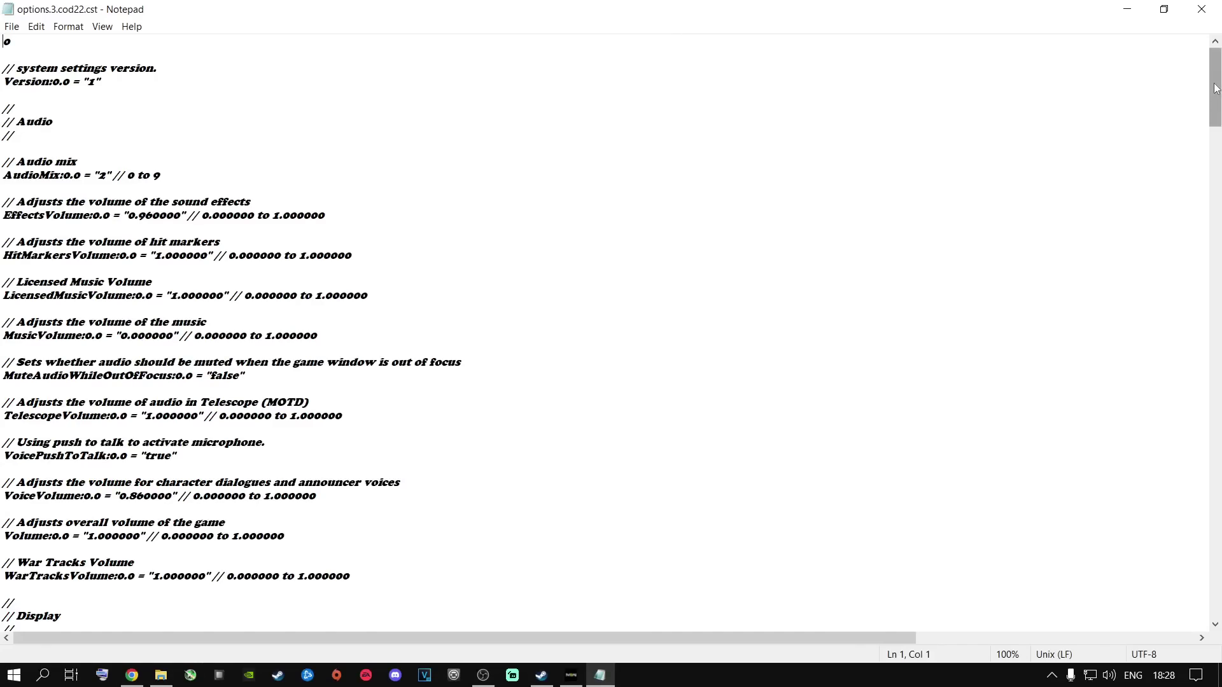
# Find the RendererWorkerCount line near the end of the options file and highlight its value
pyautogui.moveTo(1214, 94); pyautogui.dragTo(1214, 585)
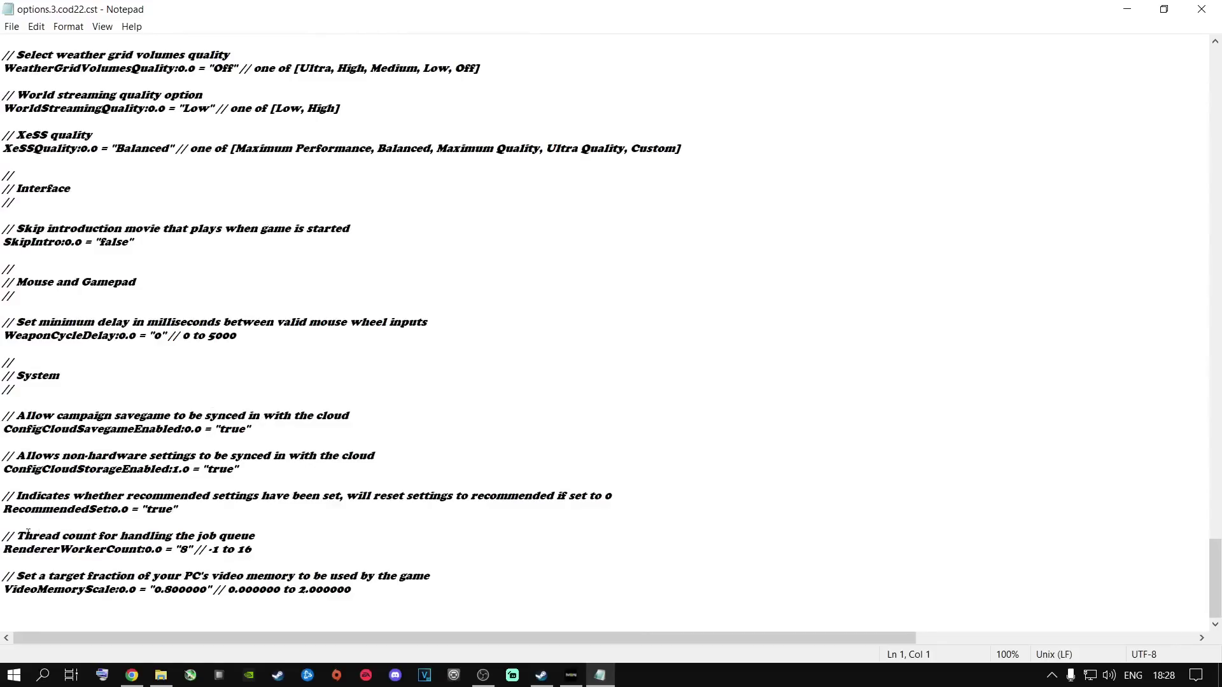
pyautogui.moveTo(8, 551); pyautogui.dragTo(288, 552)
pyautogui.click(207, 551)
pyautogui.moveTo(189, 551); pyautogui.dragTo(178, 551)
pyautogui.click(292, 532)
# Switch to Chrome and run a Google search for "9700k specs"
pyautogui.click(131, 674)
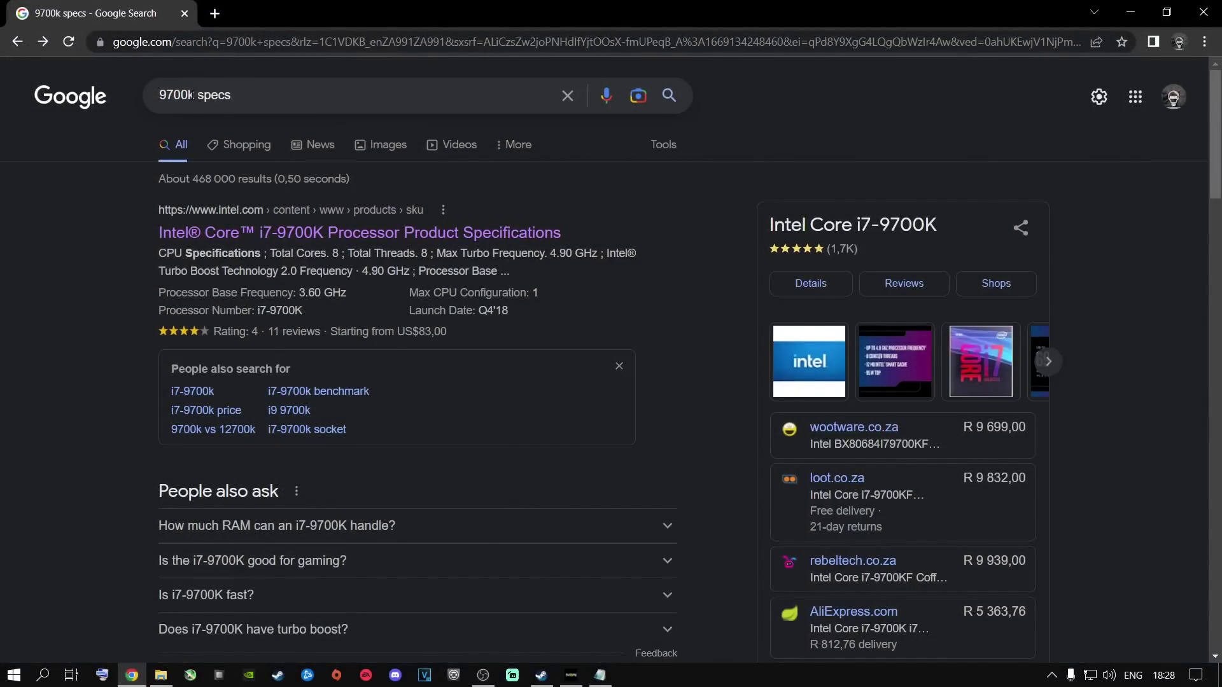
pyautogui.click(235, 95)
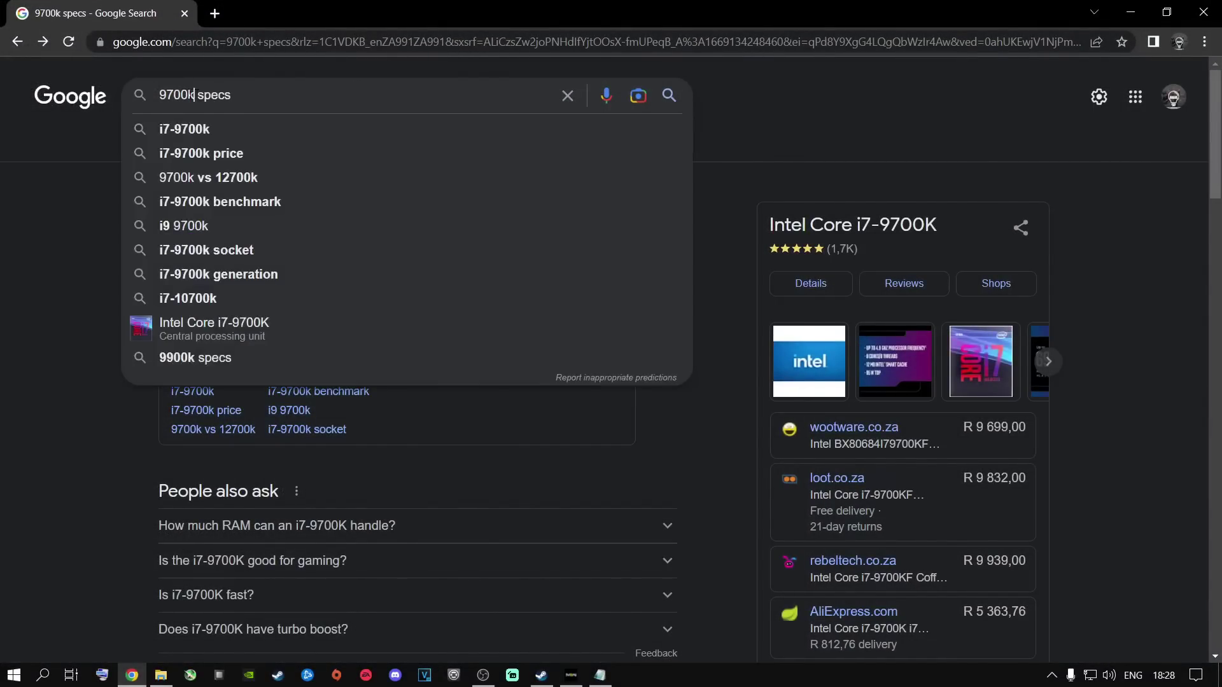
pyautogui.doubleClick(192, 96)
pyautogui.click(243, 99)
pyautogui.doubleClick(176, 95)
pyautogui.click(240, 101)
pyautogui.press('Return')
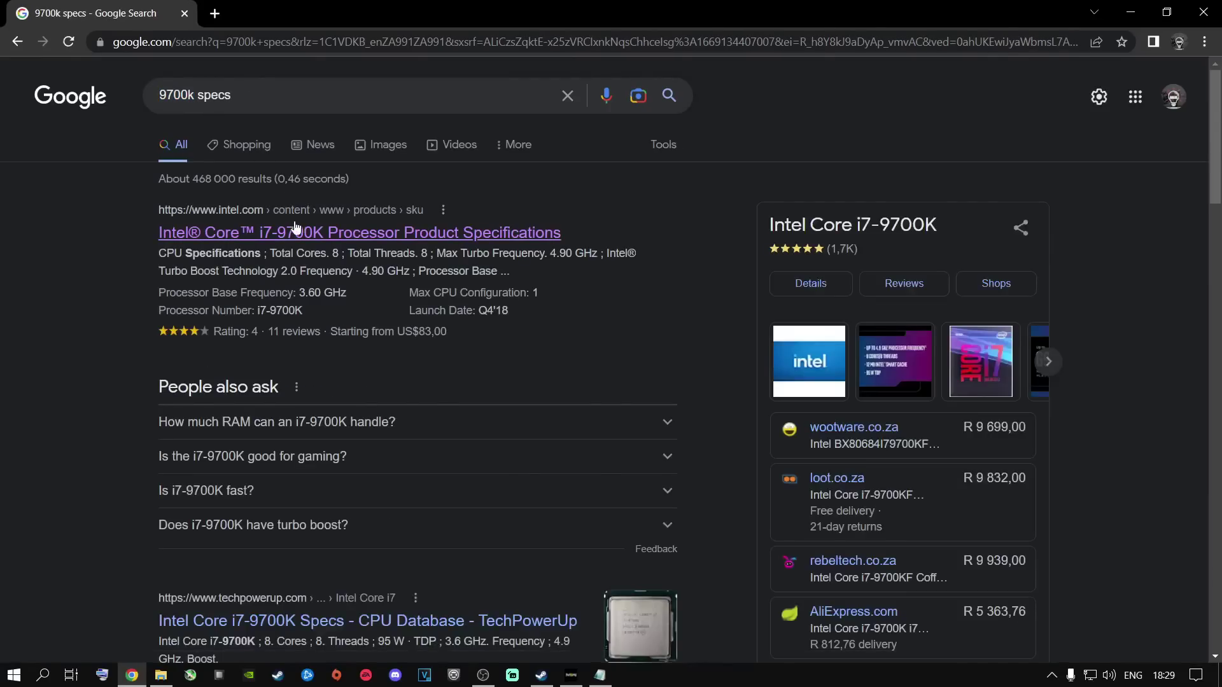
# Open Intel's i7-9700K specifications page and copy the Total Cores value from the CPU Specifications
pyautogui.click(297, 237)
pyautogui.scroll(-7, 663, 409)
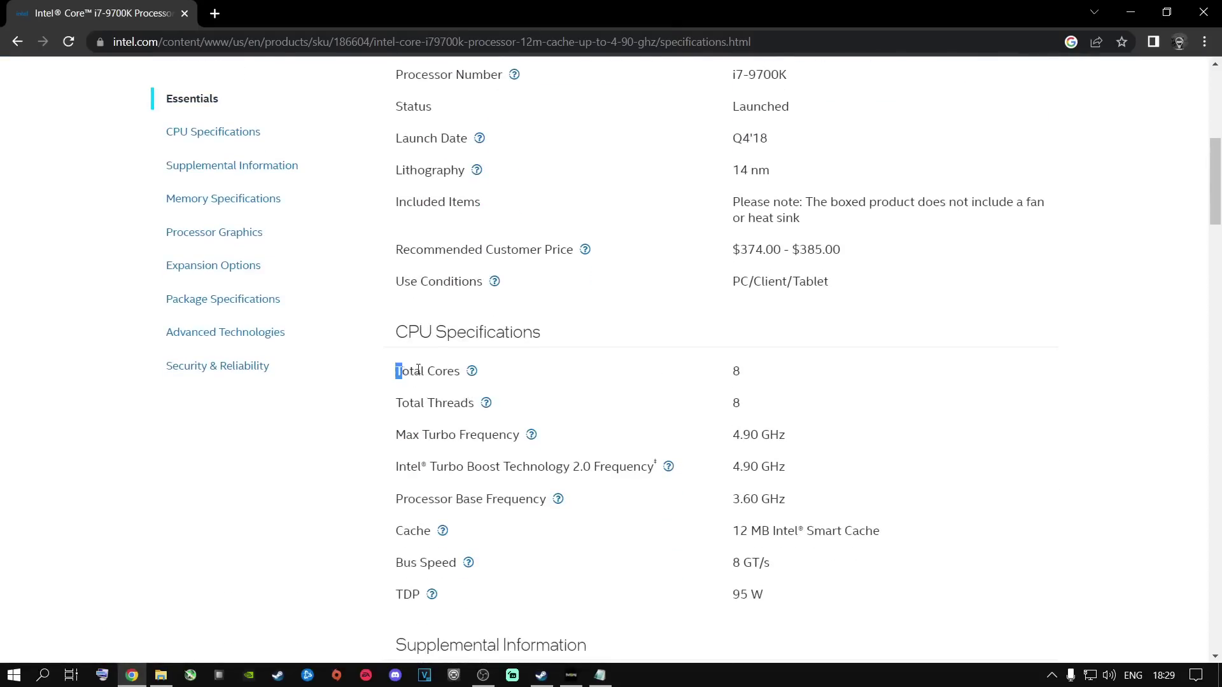
pyautogui.moveTo(397, 371); pyautogui.dragTo(730, 377)
pyautogui.click(791, 385)
pyautogui.rightClick(738, 373)
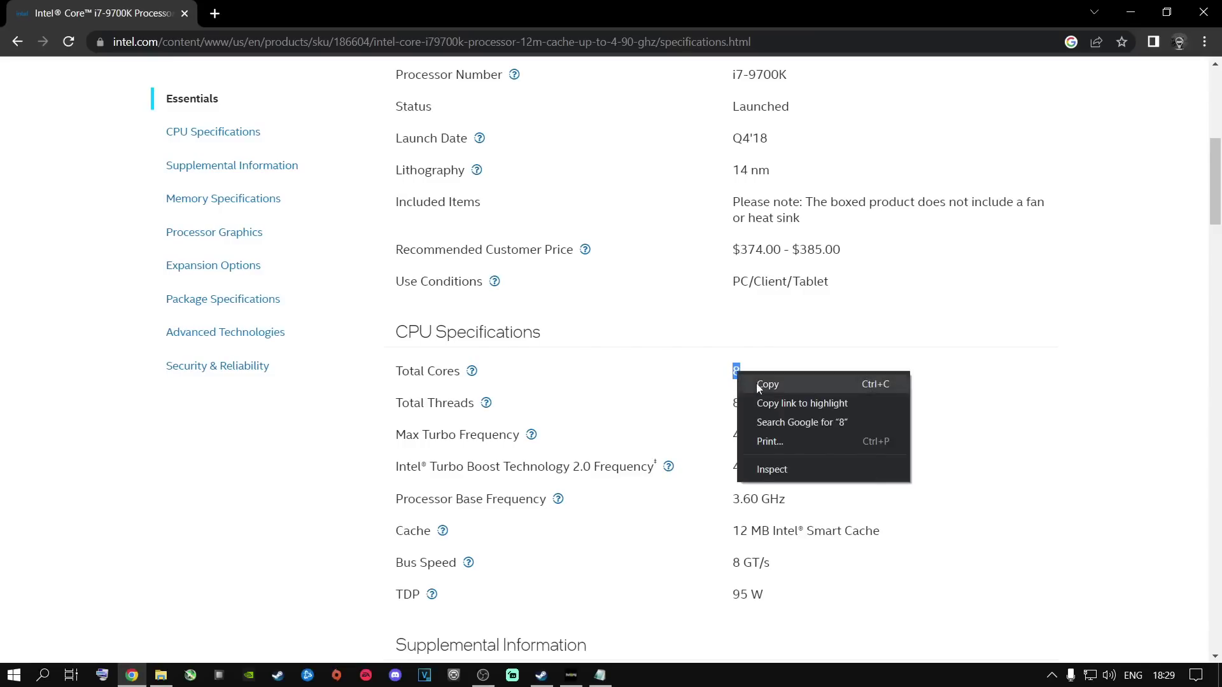
pyautogui.click(757, 384)
# Close the browser and check the RendererWorkerCount value in the options file against the processor's core count
pyautogui.click(1203, 12)
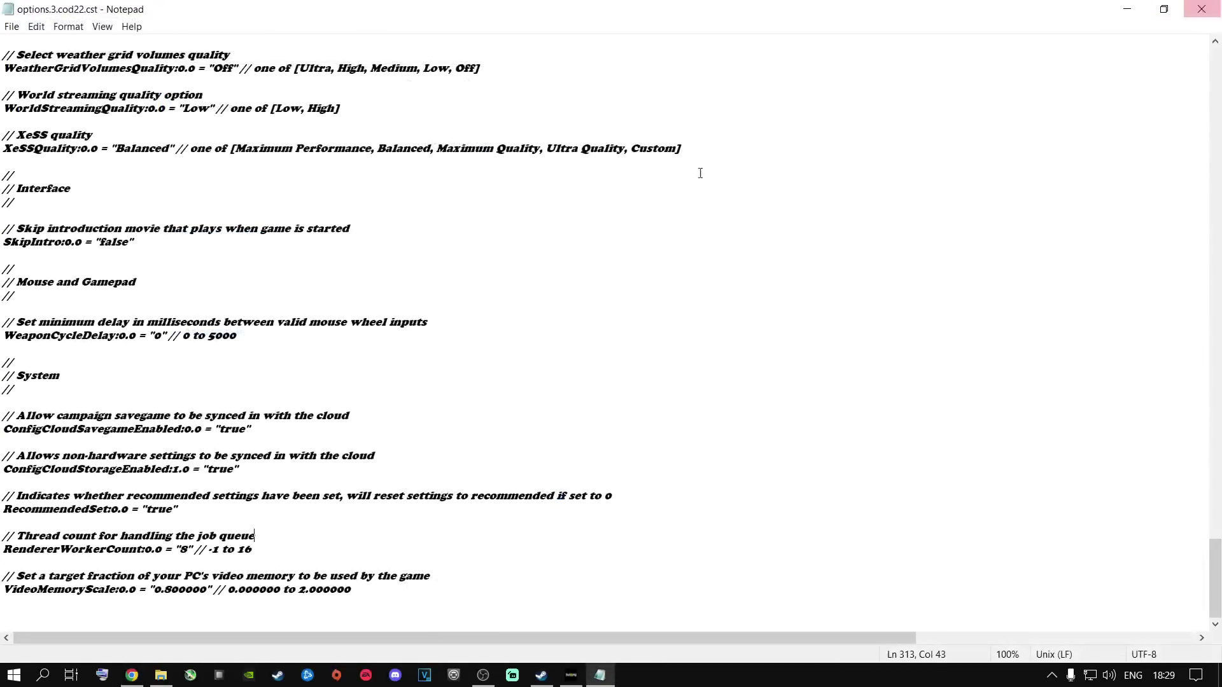
pyautogui.moveTo(189, 549); pyautogui.dragTo(180, 549)
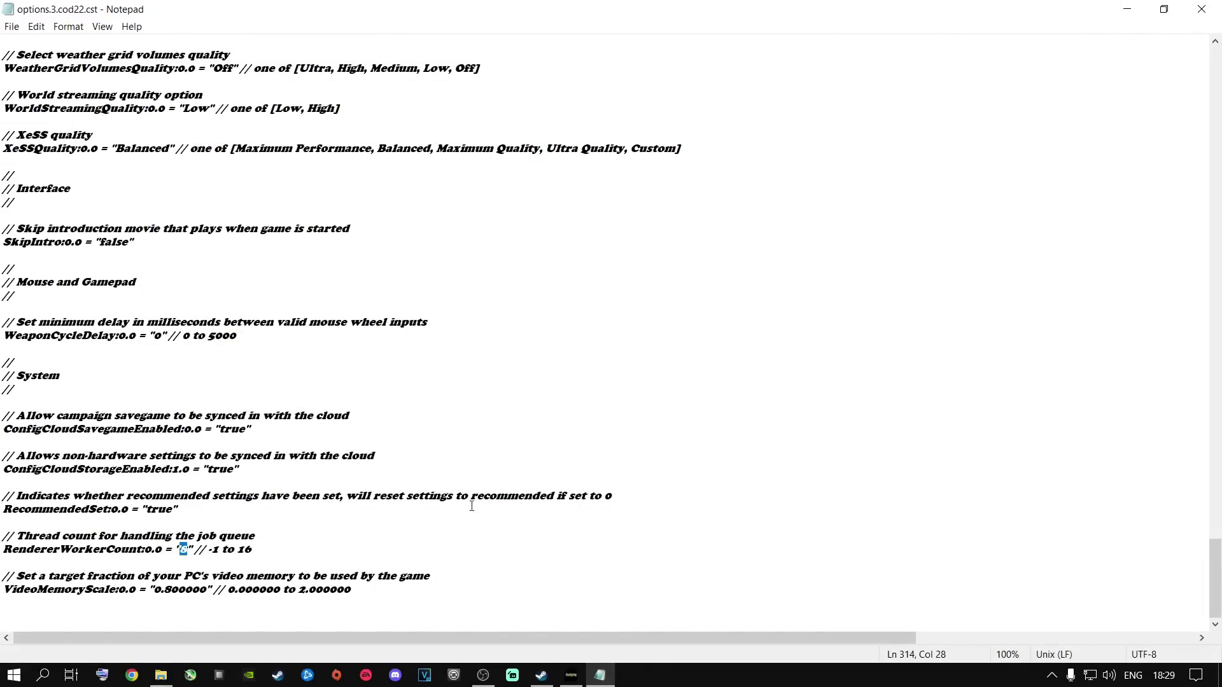
pyautogui.moveTo(571, 676)
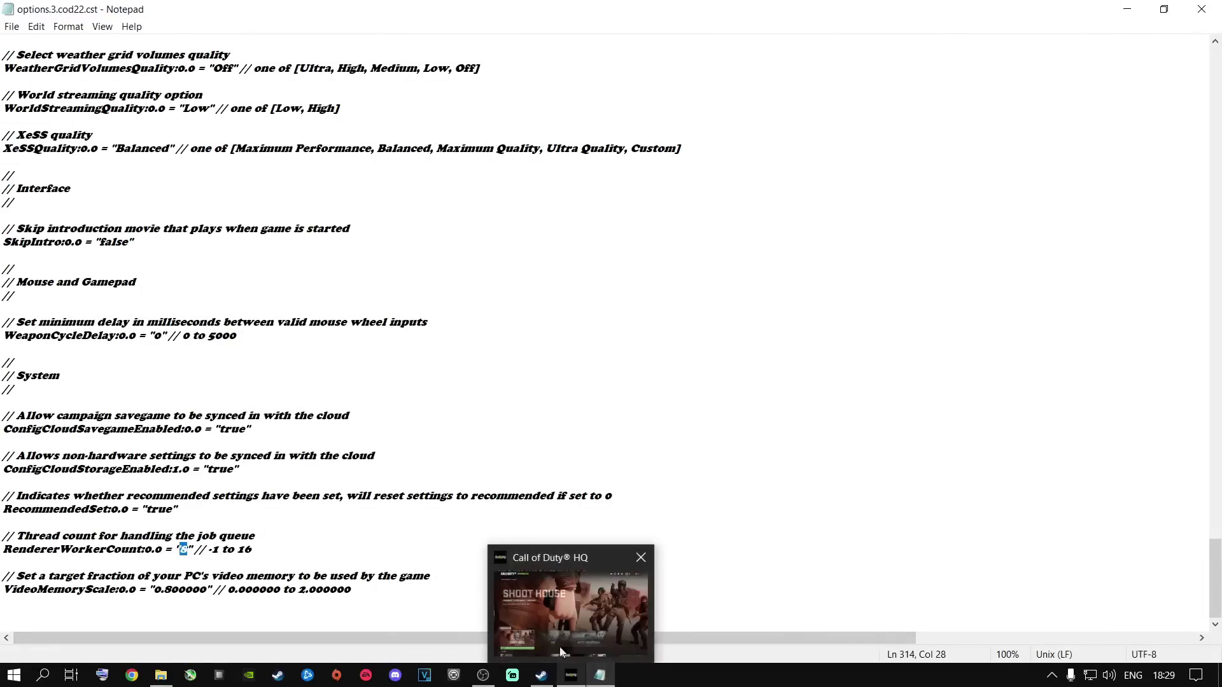
pyautogui.click(598, 435)
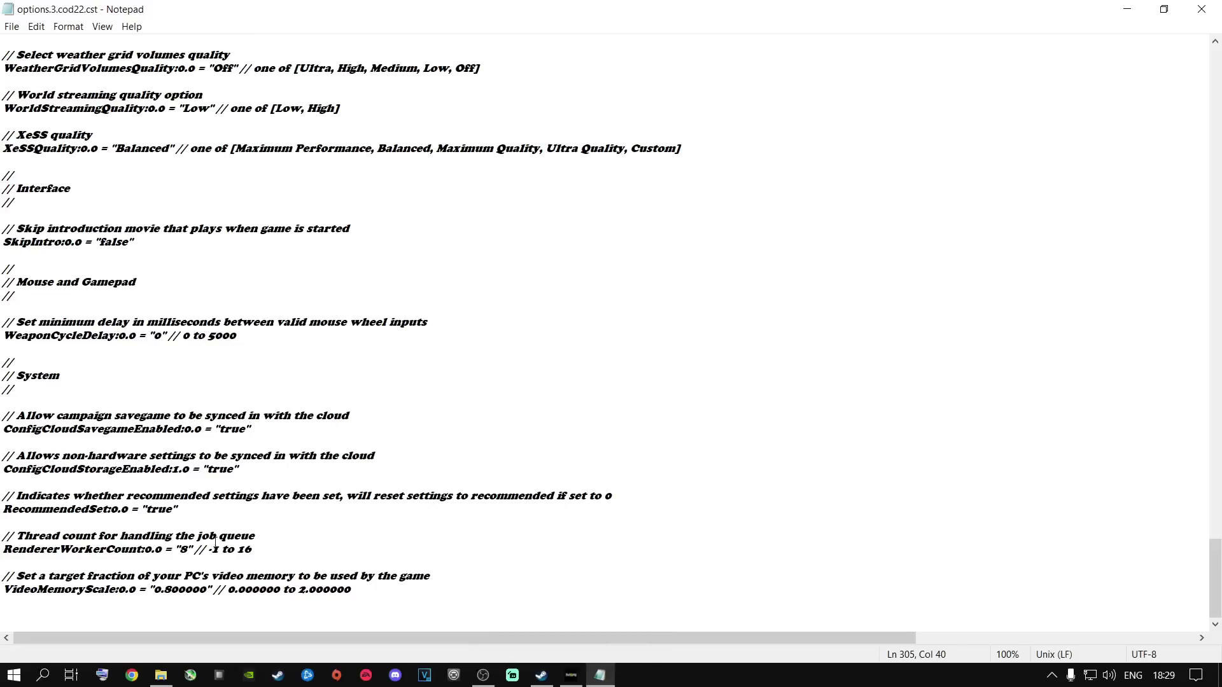
pyautogui.doubleClick(183, 549)
pyautogui.click(326, 546)
# Close the options file and the players folder window
pyautogui.click(12, 26)
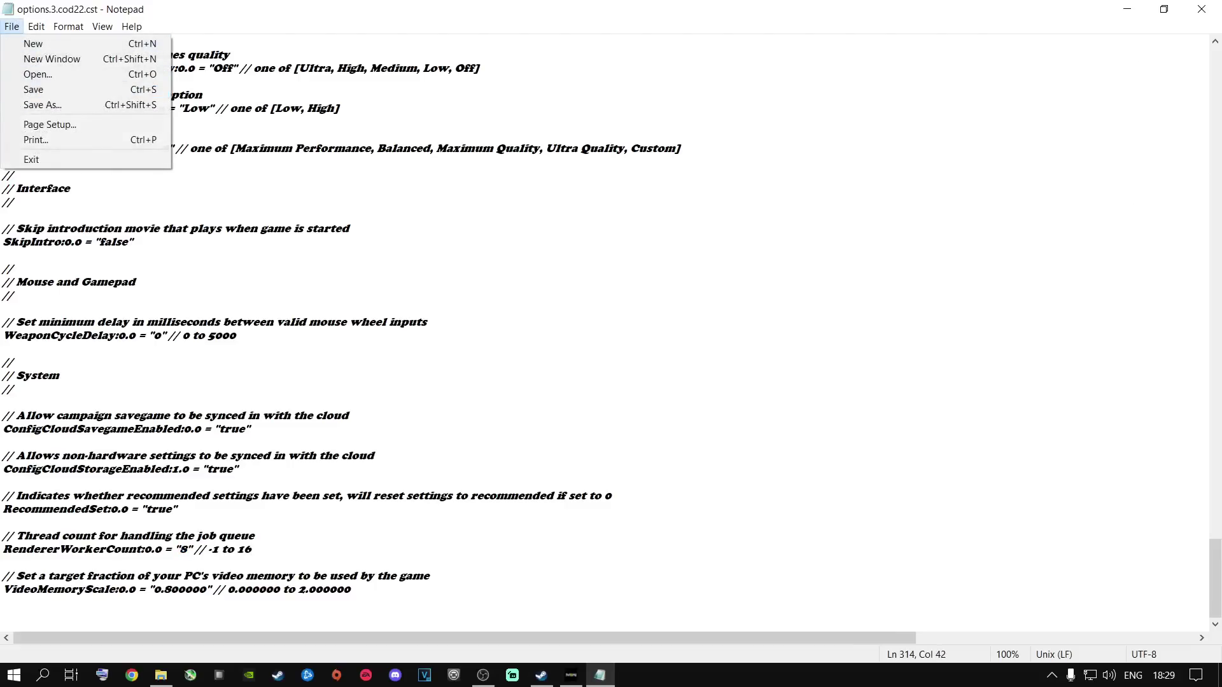
pyautogui.click(1202, 9)
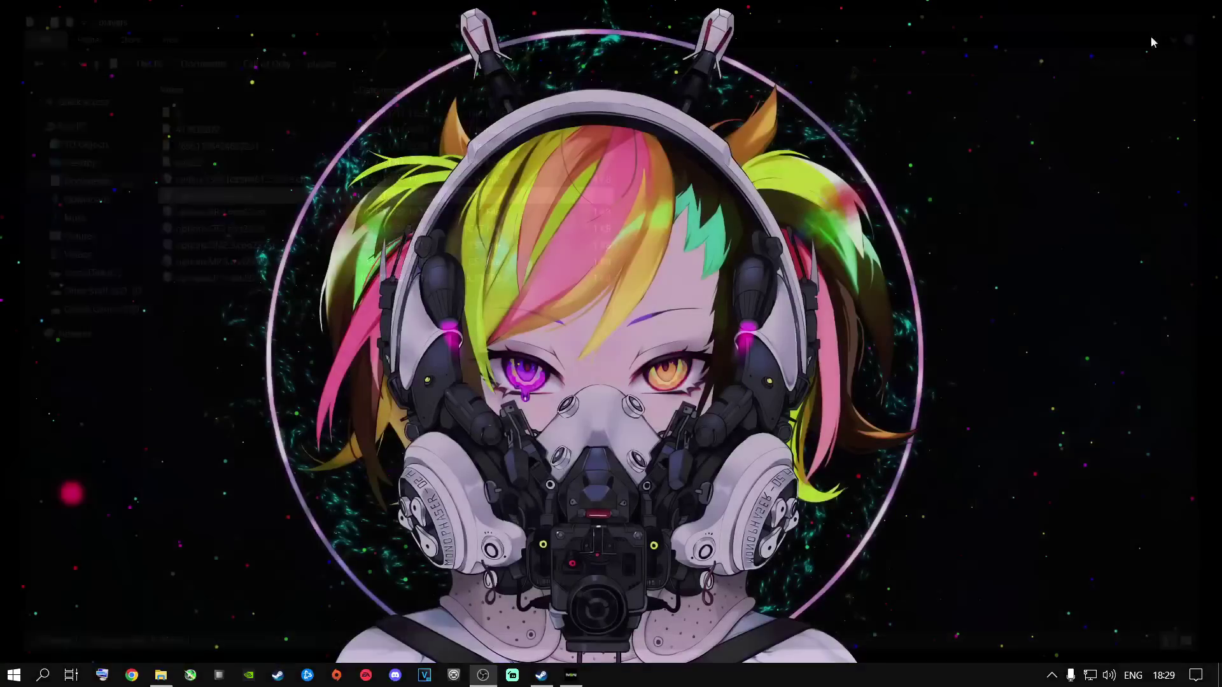
pyautogui.click(1204, 8)
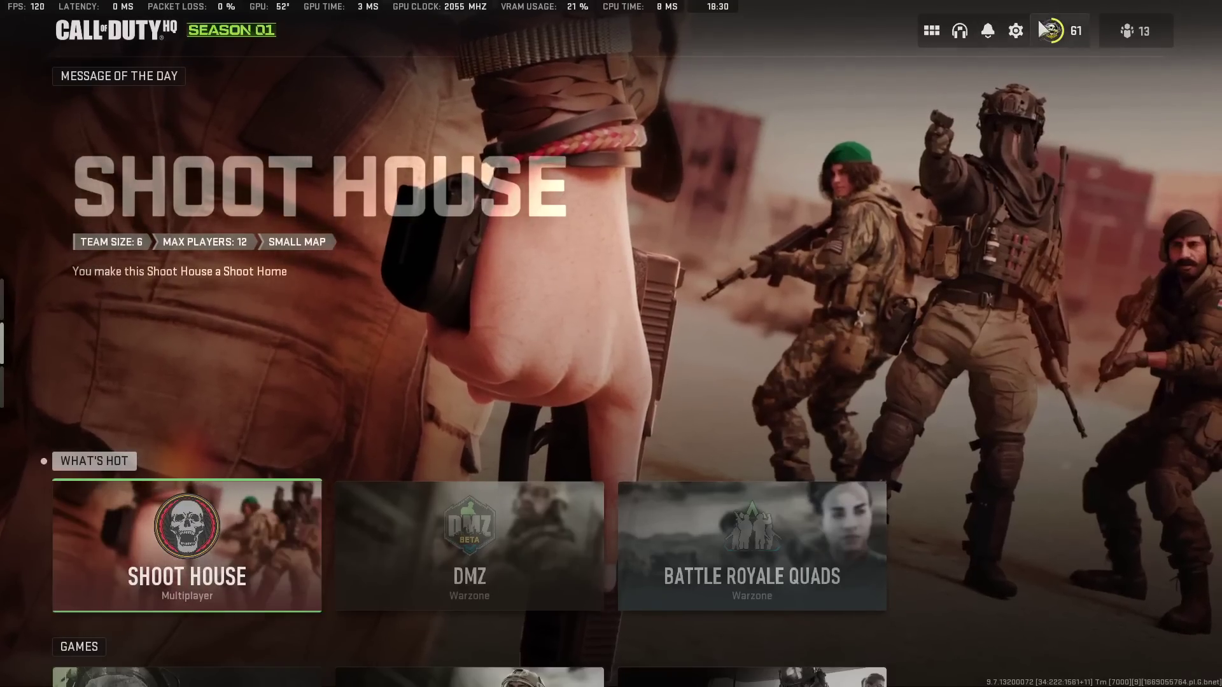
# In Call of Duty HQ, open the graphics quality settings and view the FidelityFX CAS strength under Upscaling / Sharpening
pyautogui.click(1014, 36)
pyautogui.click(980, 335)
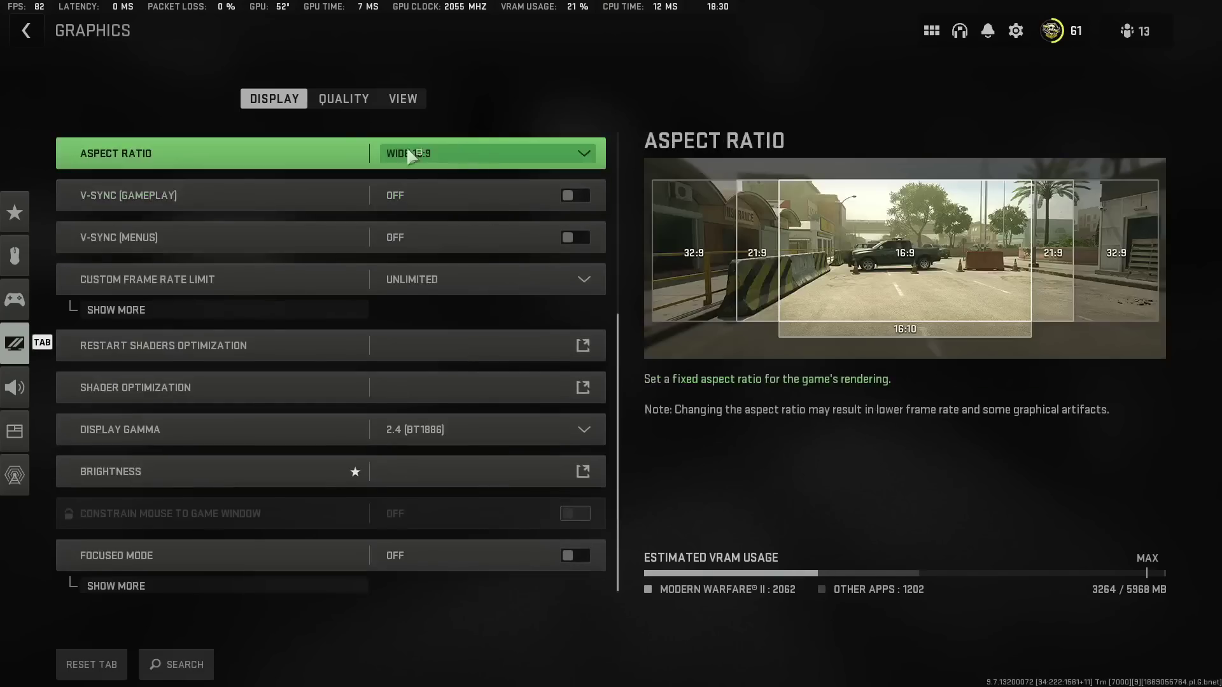
pyautogui.press('e')
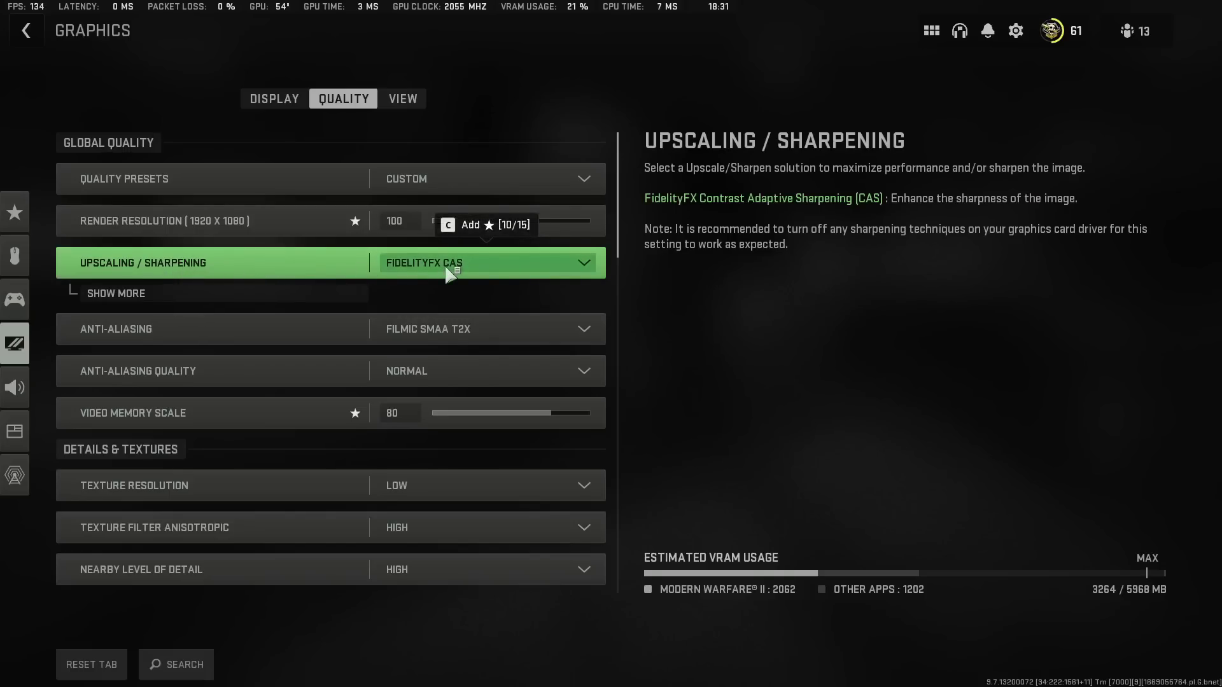
pyautogui.click(287, 295)
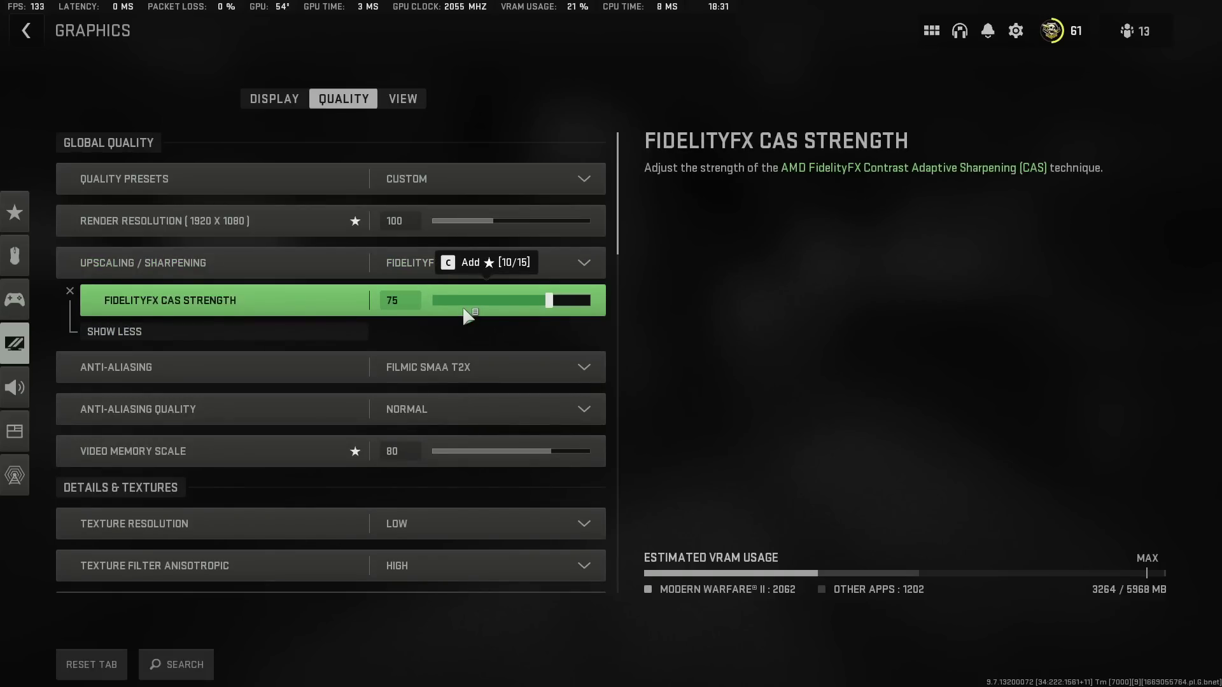
pyautogui.click(322, 330)
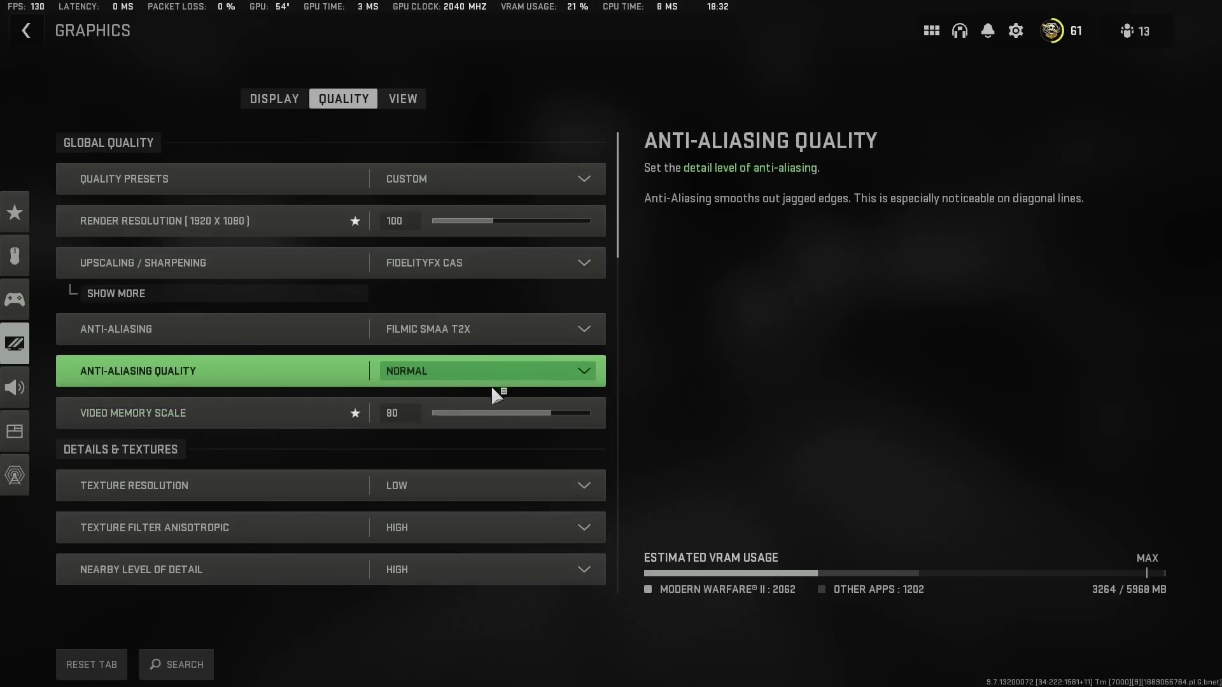
# Set the texture resolution to Low in the Details & Textures settings
pyautogui.scroll(-3, 487, 381)
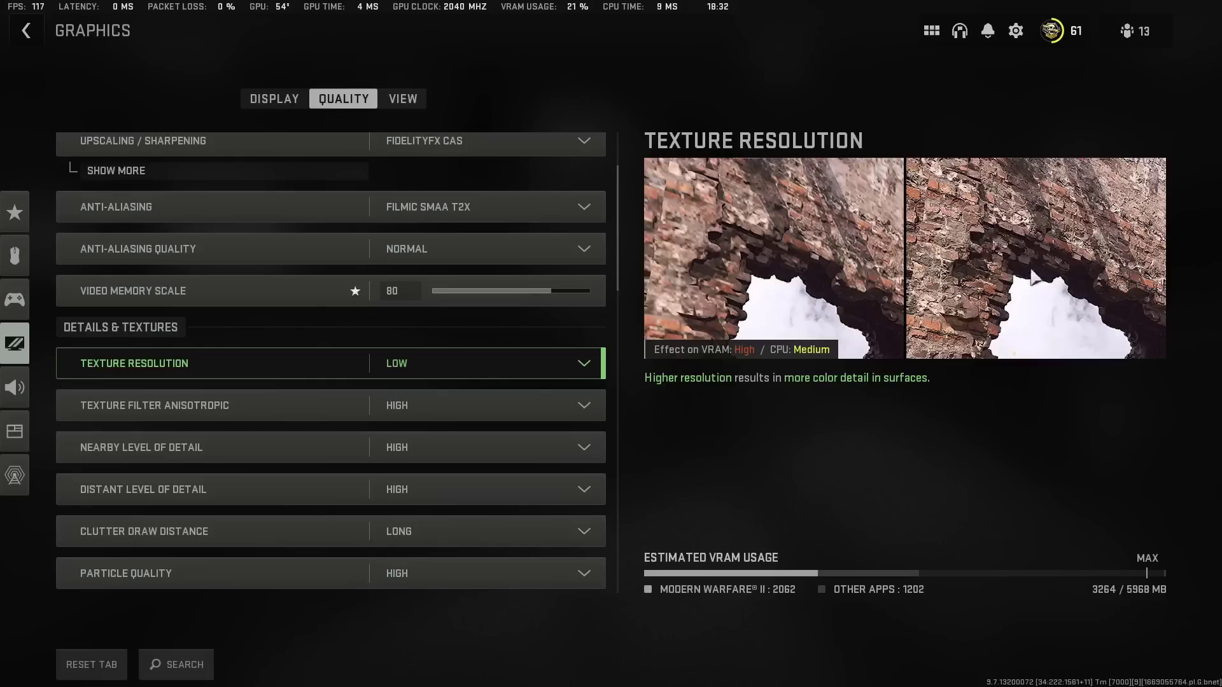
pyautogui.click(438, 373)
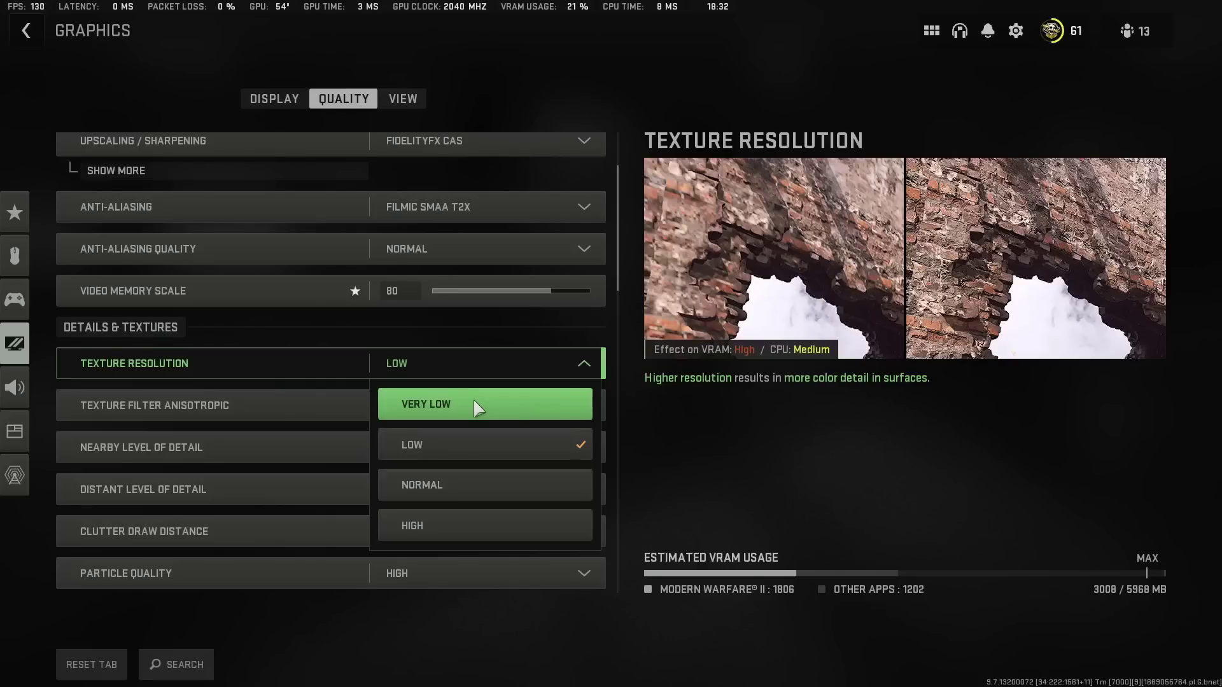
pyautogui.click(449, 442)
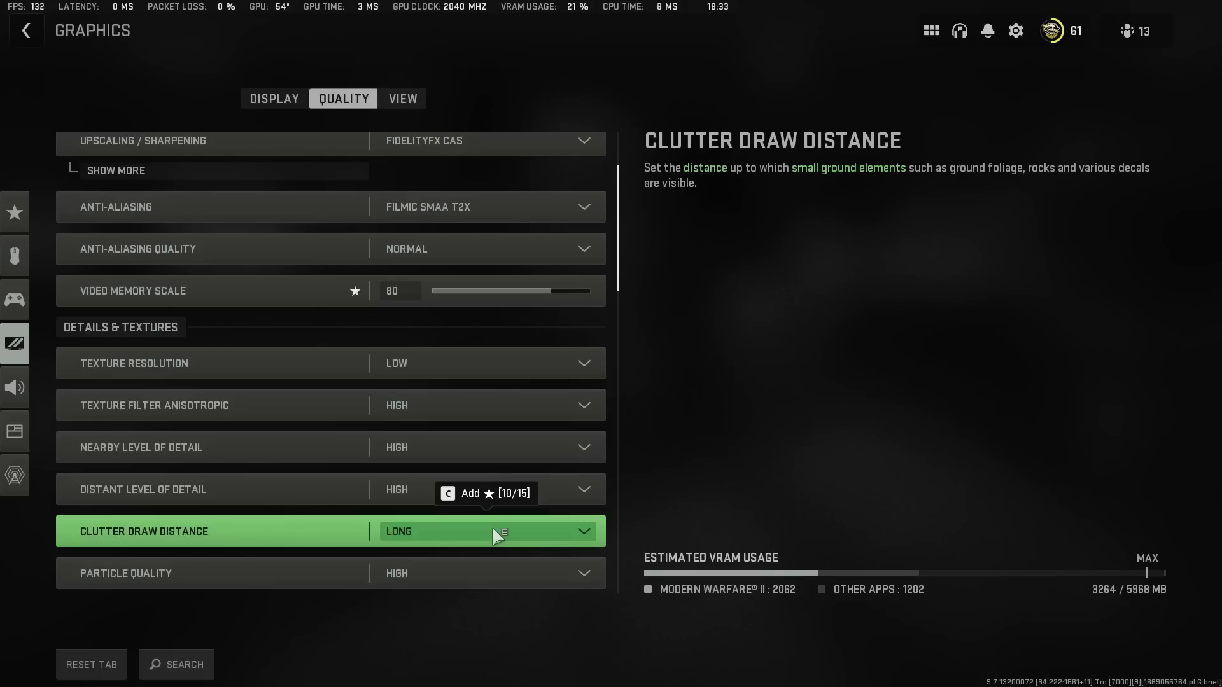
# Try the Low option for shader quality in the Details & Textures settings
pyautogui.scroll(-2, 497, 528)
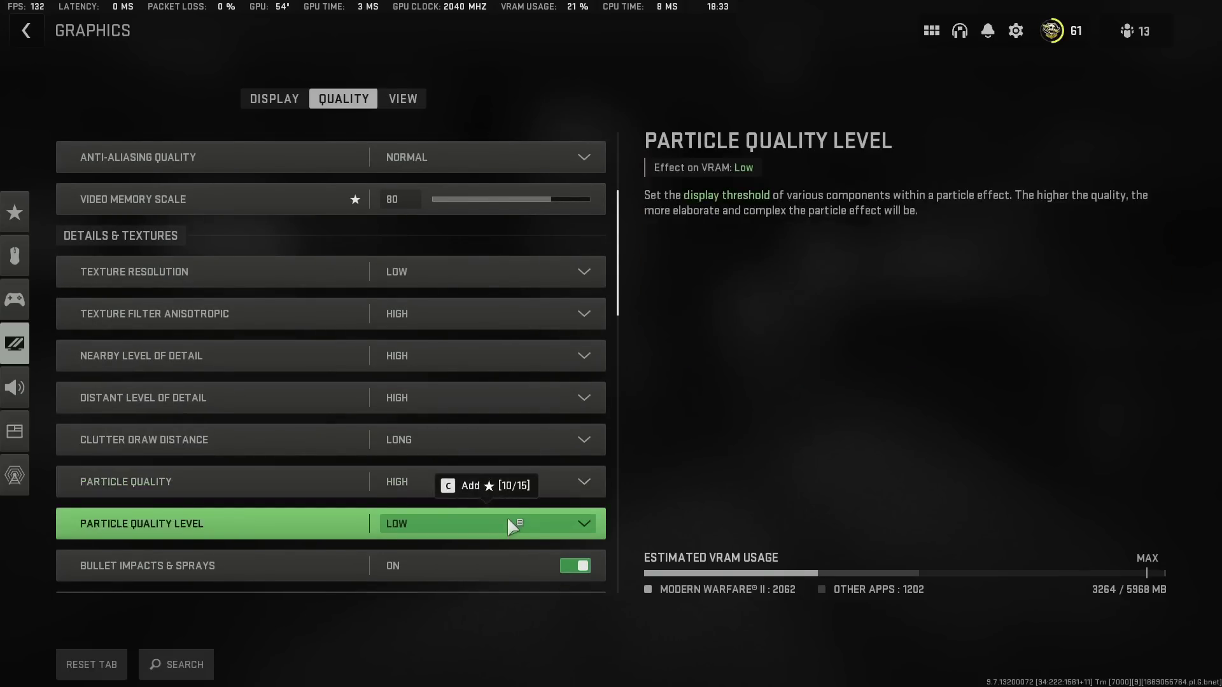
pyautogui.scroll(-1, 527, 513)
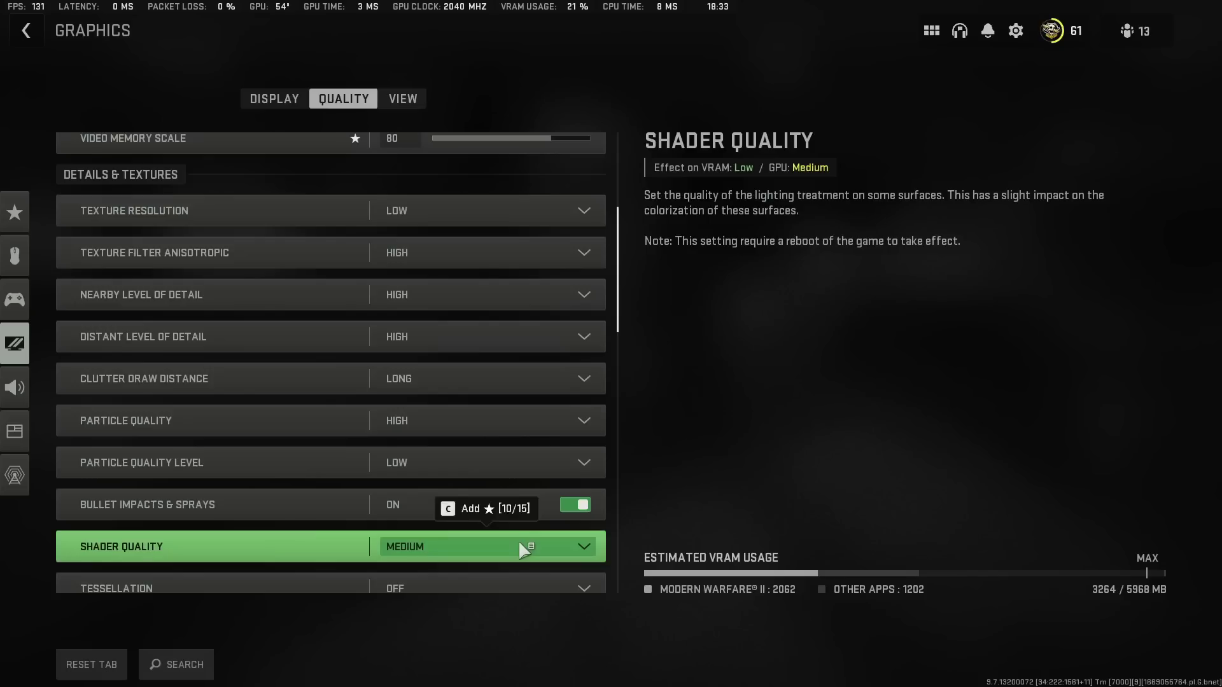
pyautogui.click(524, 549)
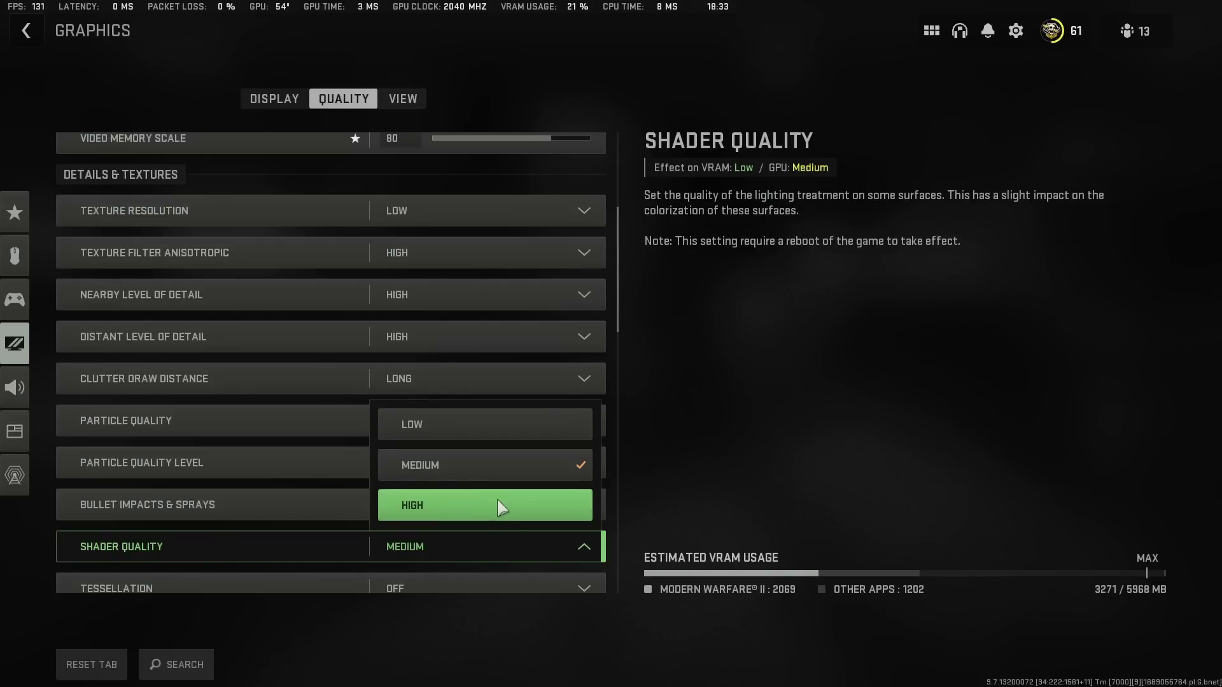
pyautogui.click(486, 413)
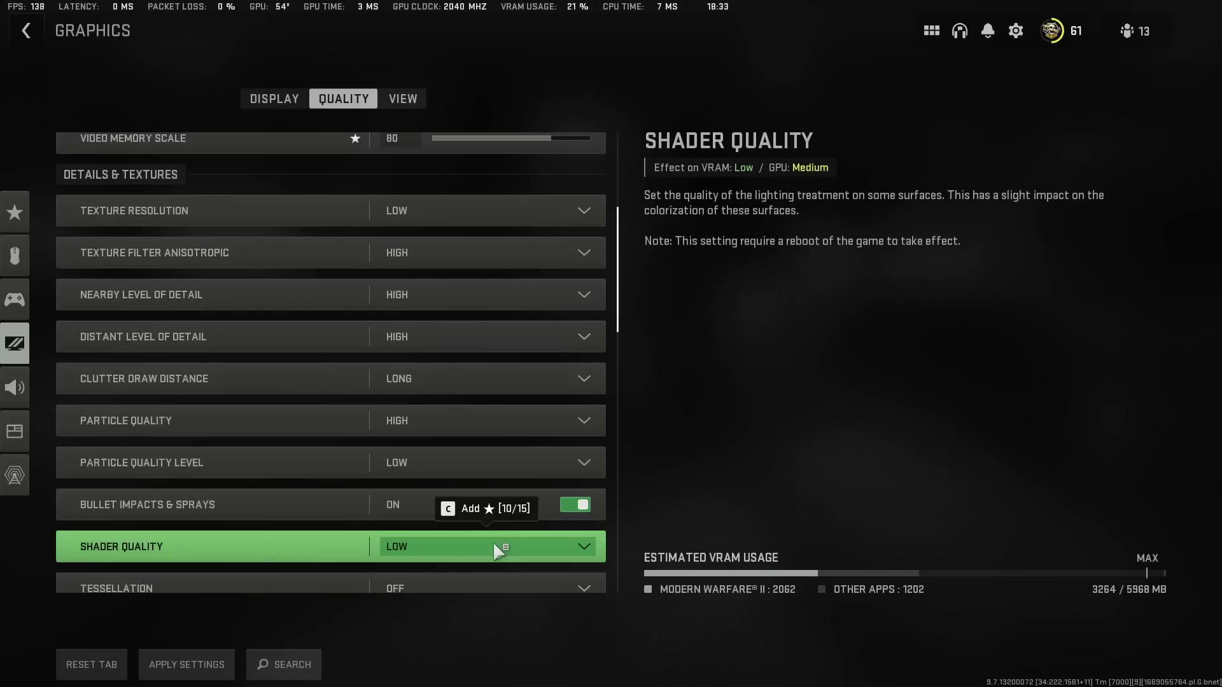
# Set the shader quality to Medium
pyautogui.click(494, 546)
pyautogui.click(479, 470)
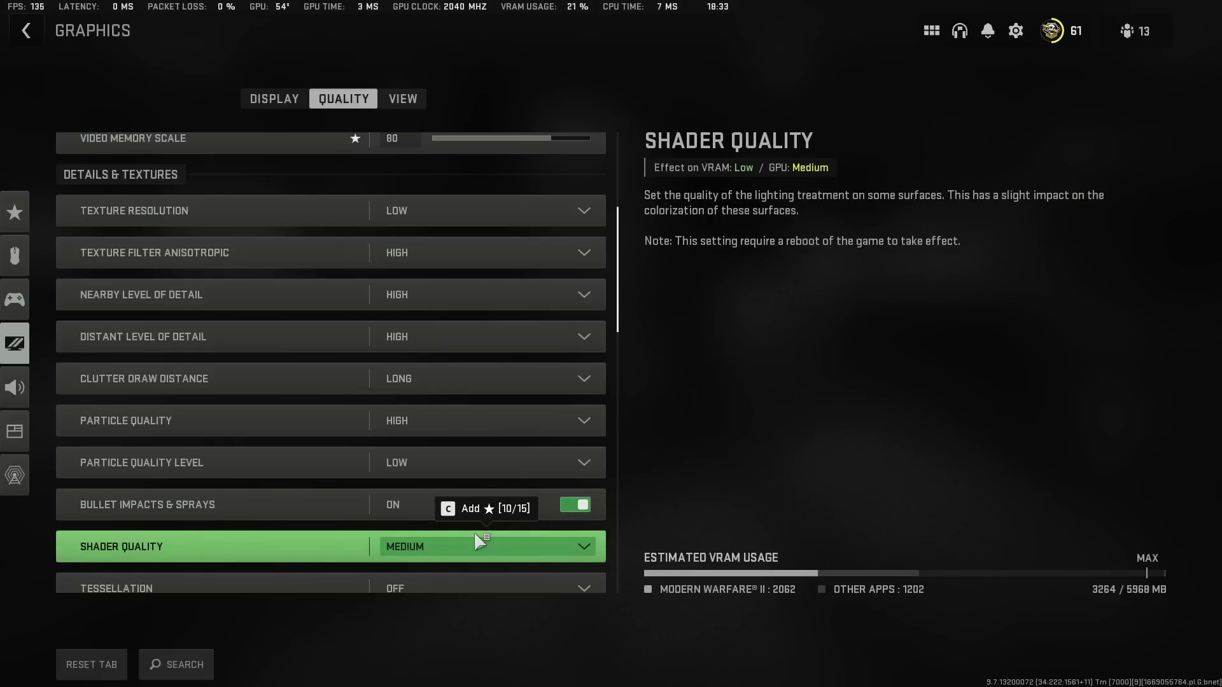
pyautogui.click(481, 541)
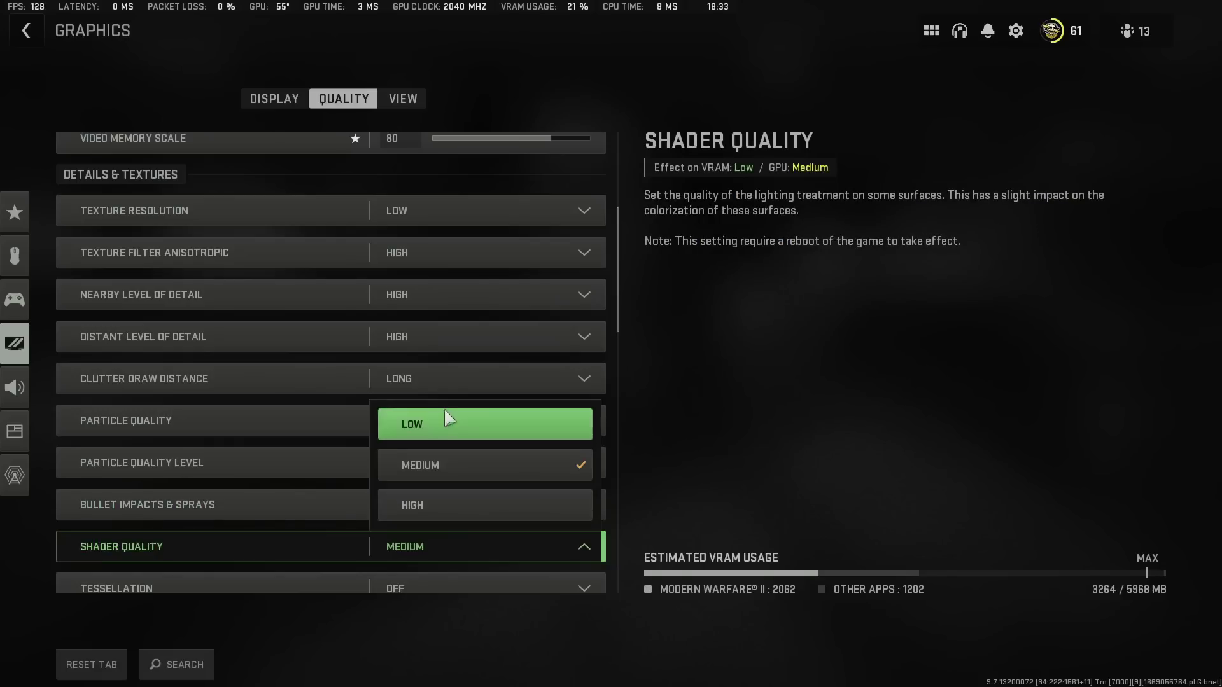
pyautogui.click(450, 466)
pyautogui.click(456, 470)
pyautogui.click(456, 472)
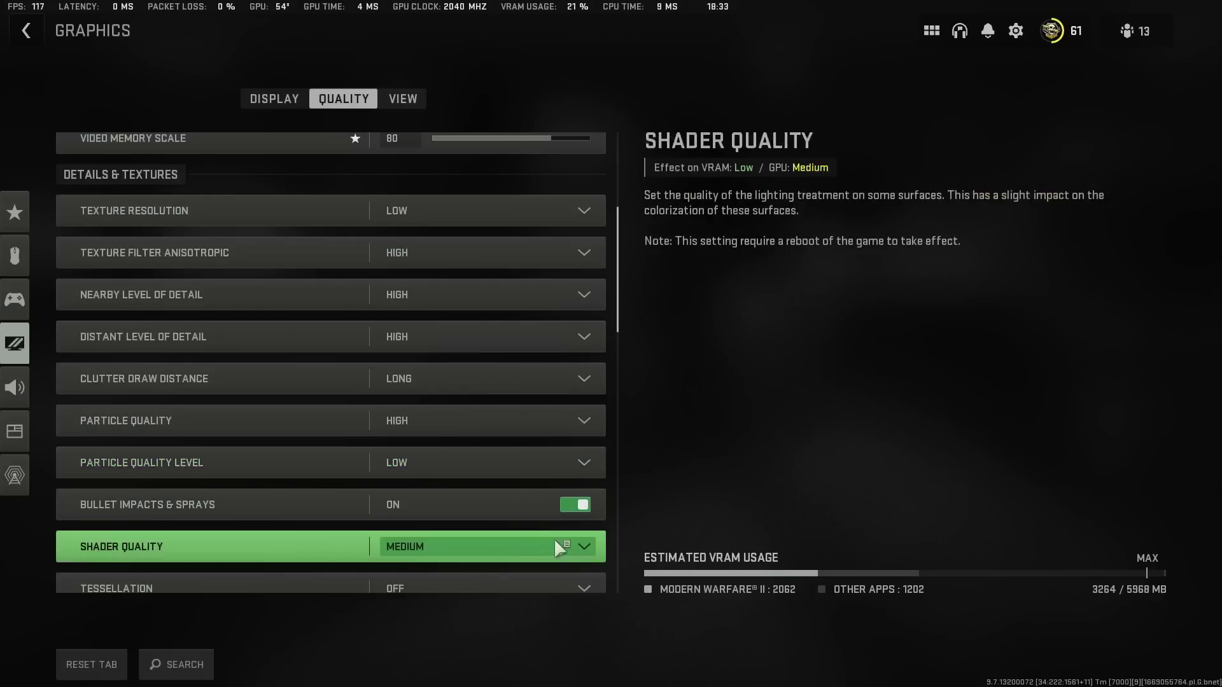
pyautogui.click(553, 537)
pyautogui.click(449, 466)
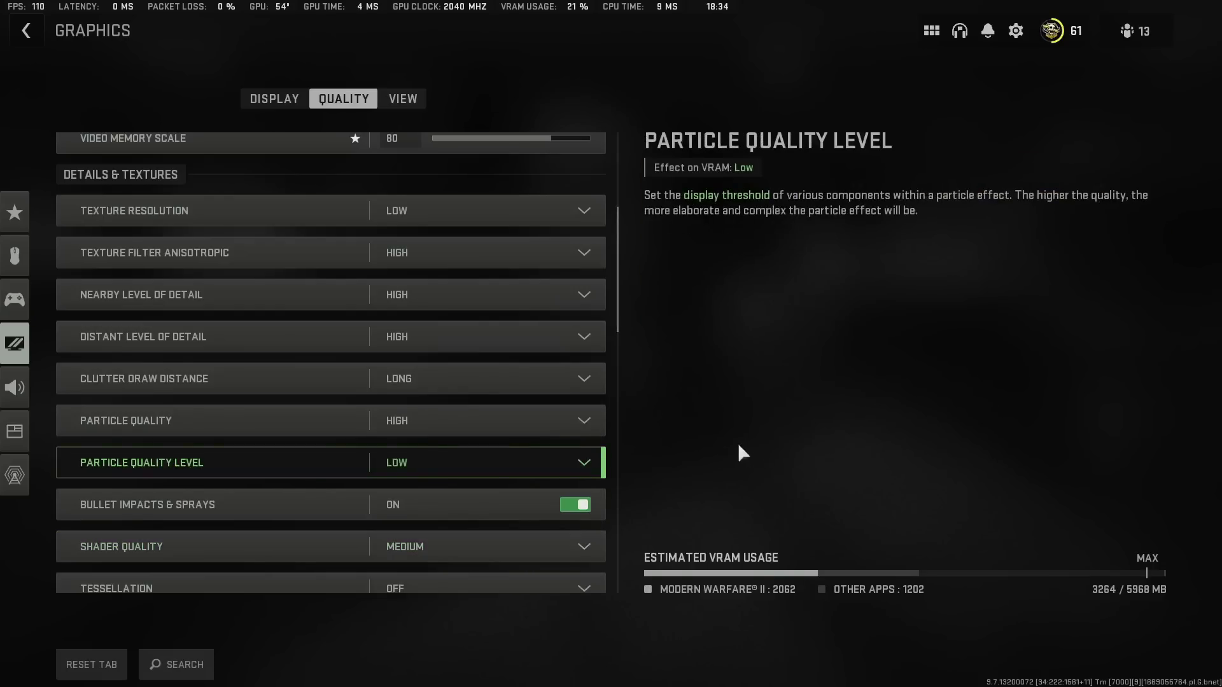
# Examine the remaining Details & Textures, Shadow & Lighting and Post Processing Effects settings in the graphics quality options
pyautogui.scroll(-2, 573, 455)
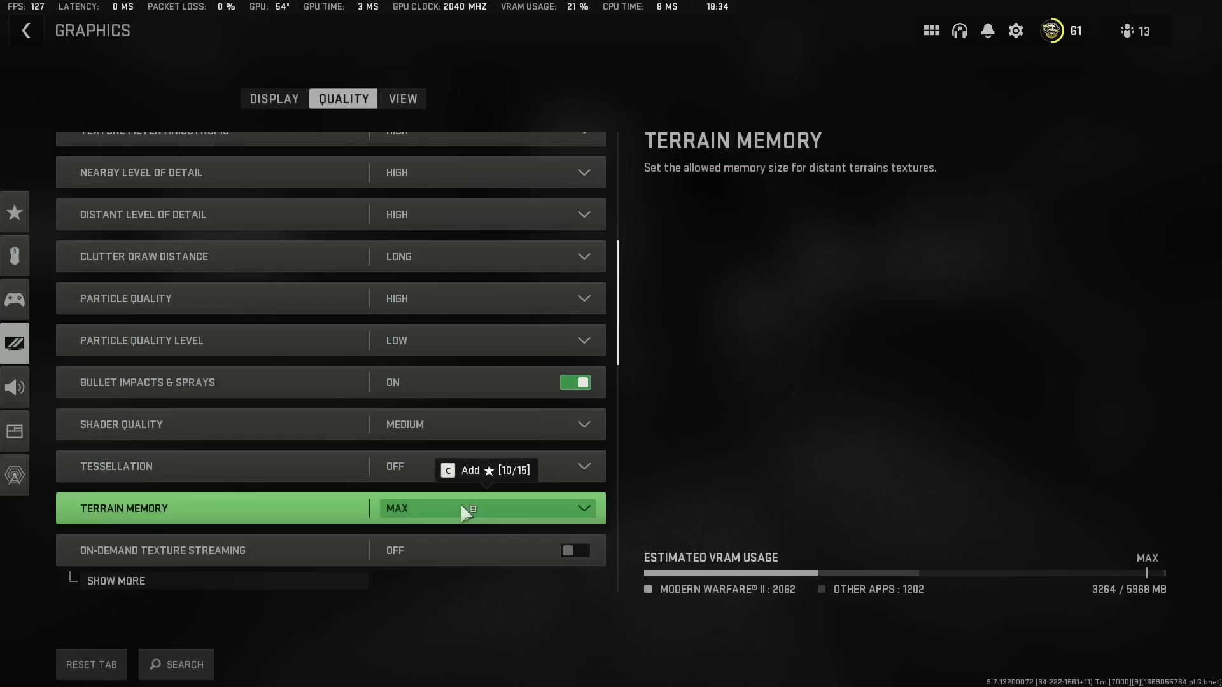
pyautogui.scroll(-1, 467, 496)
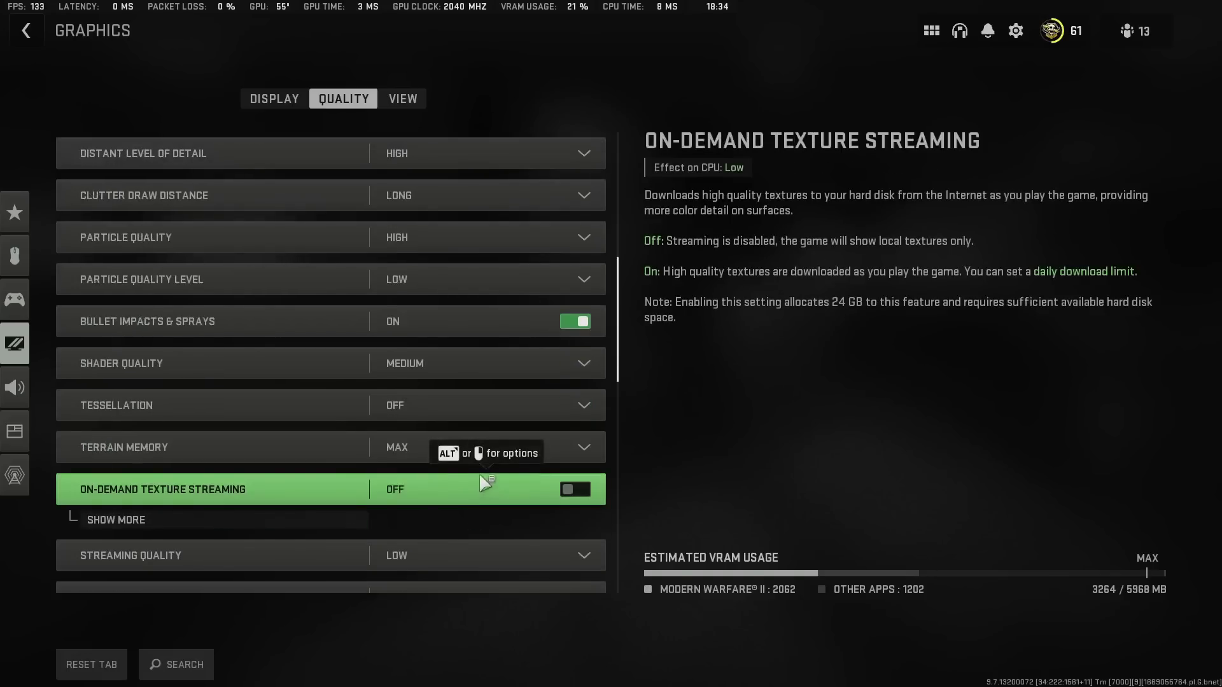
pyautogui.scroll(-3, 482, 484)
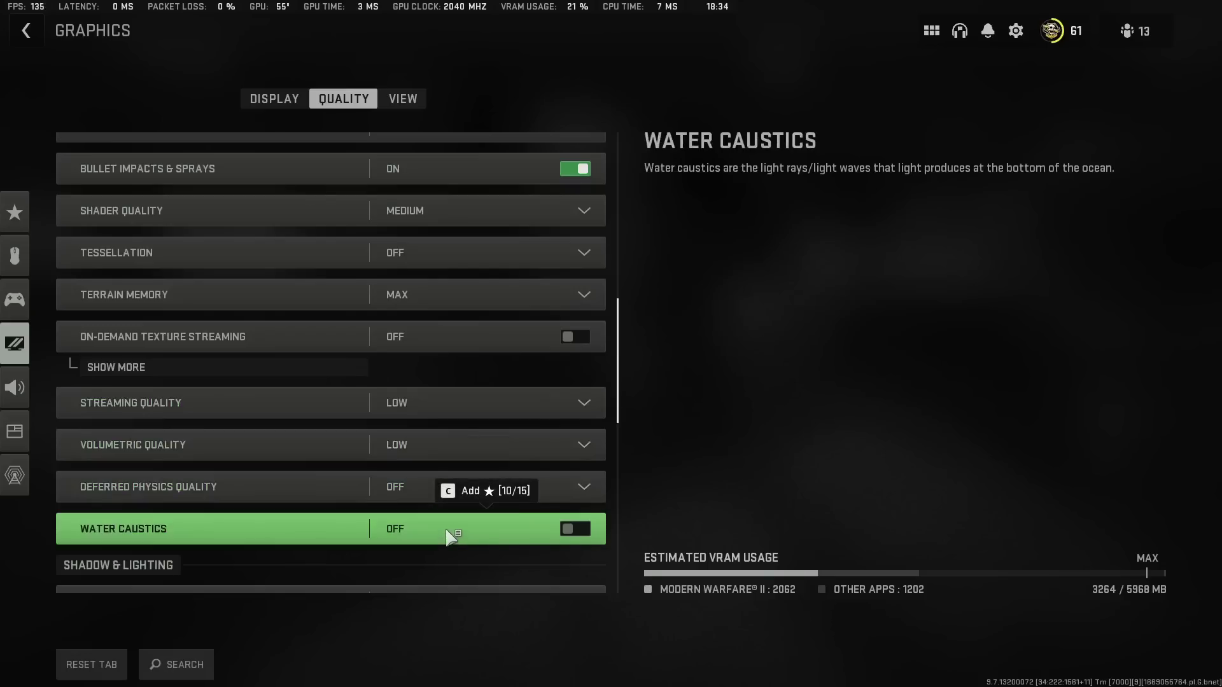
pyautogui.scroll(-5, 461, 437)
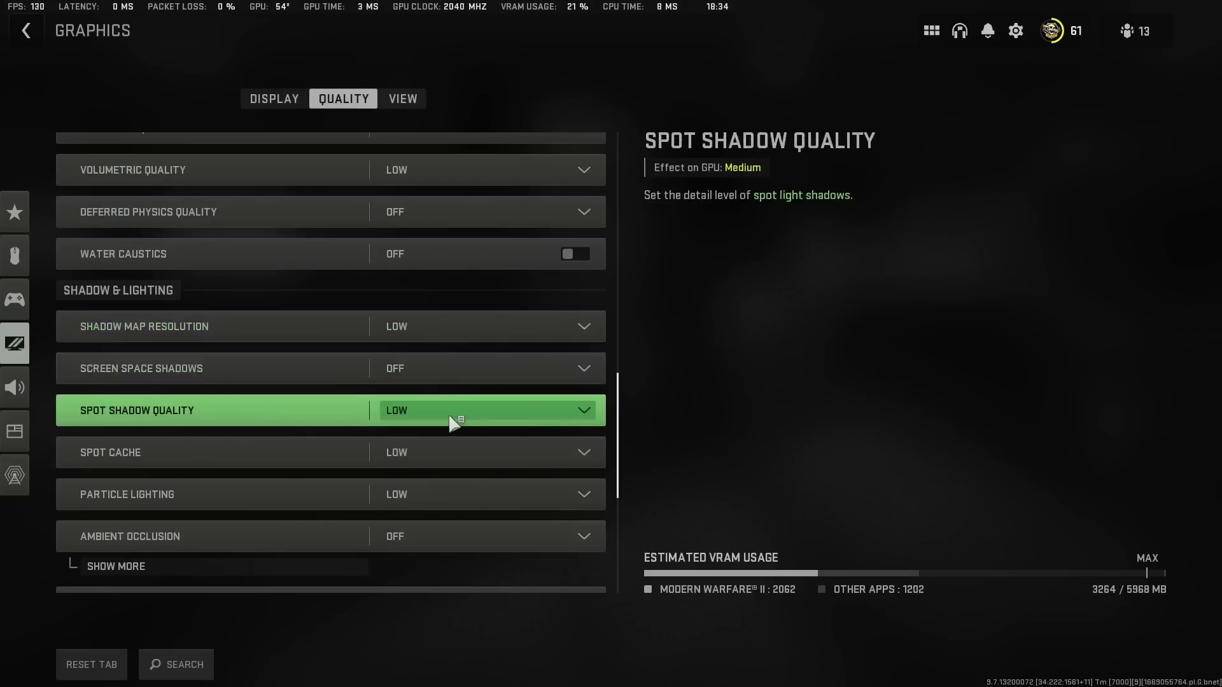
pyautogui.scroll(-5, 444, 502)
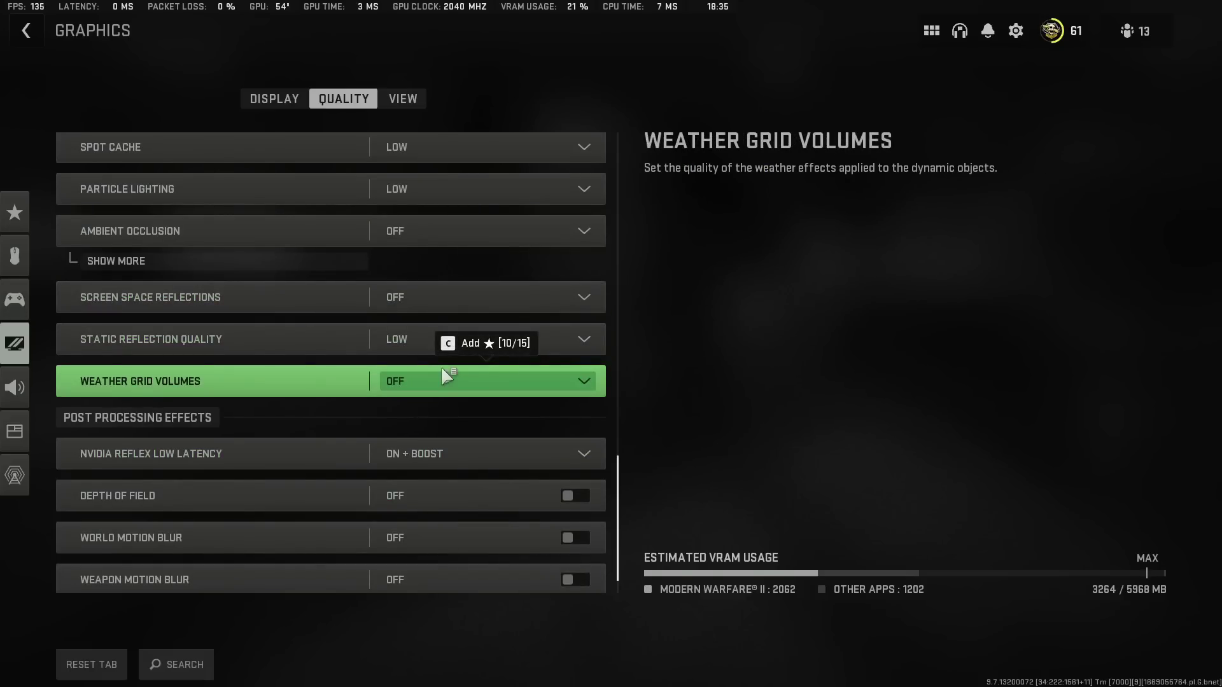
pyautogui.scroll(-1, 442, 372)
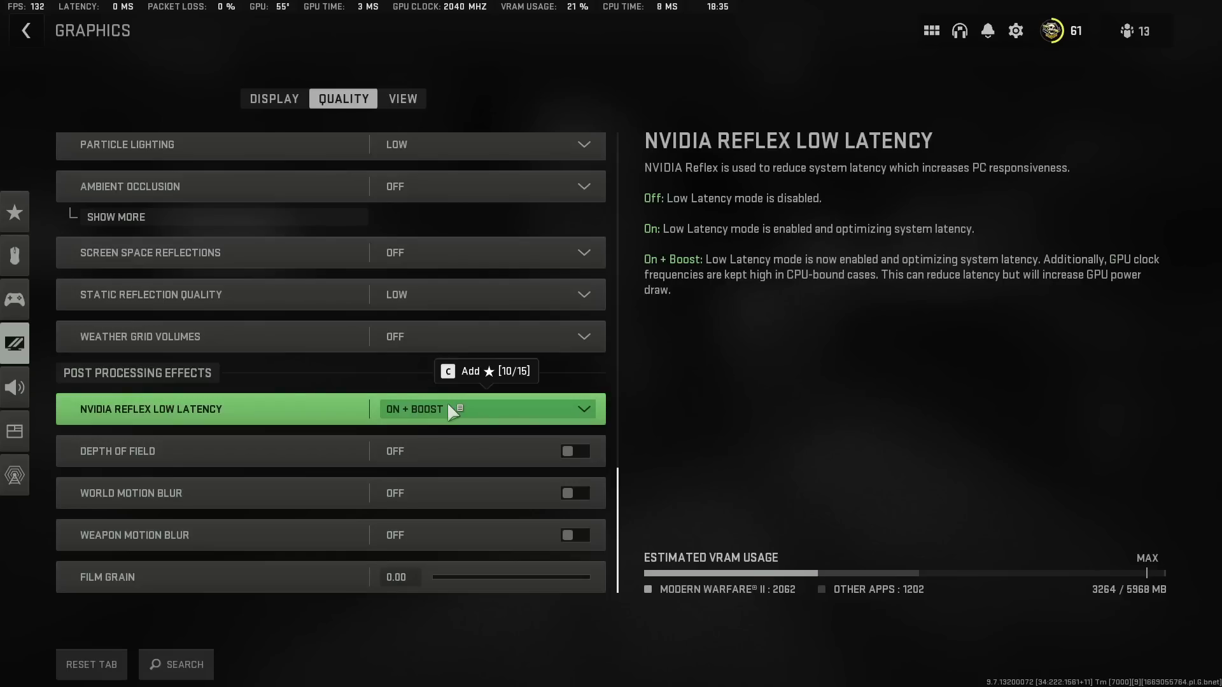
# View the available NVIDIA Reflex Low Latency options without changing them, and inspect the field of view and camera settings
pyautogui.click(448, 406)
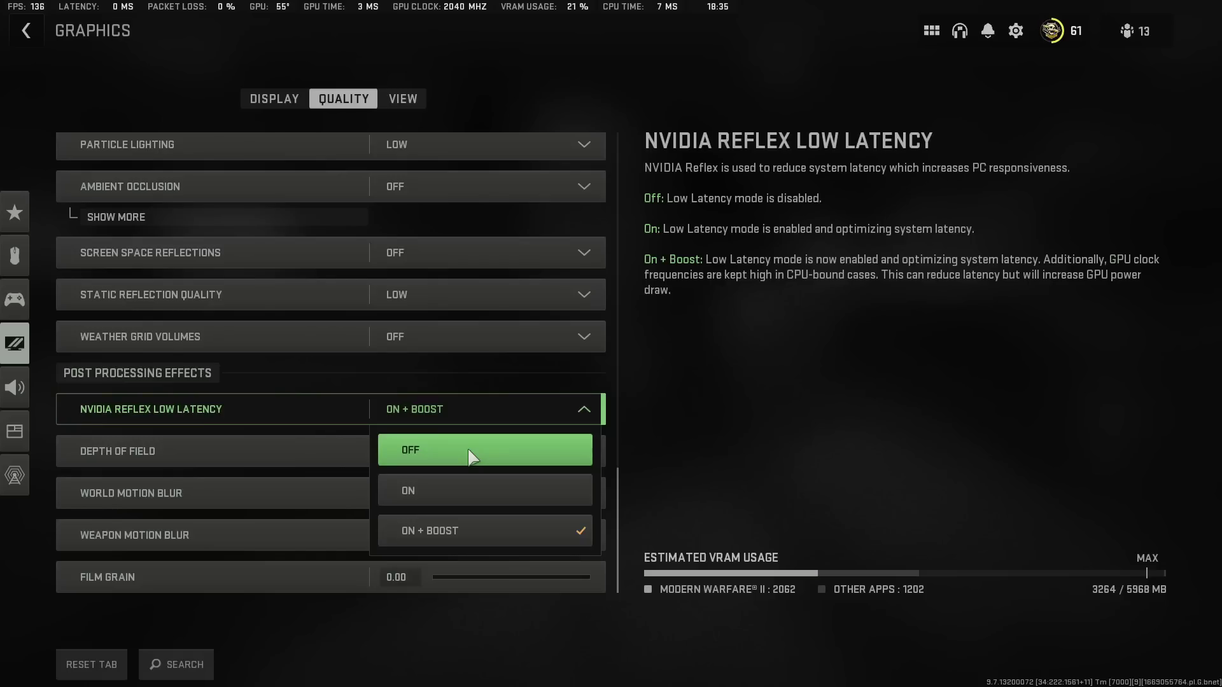
pyautogui.click(786, 446)
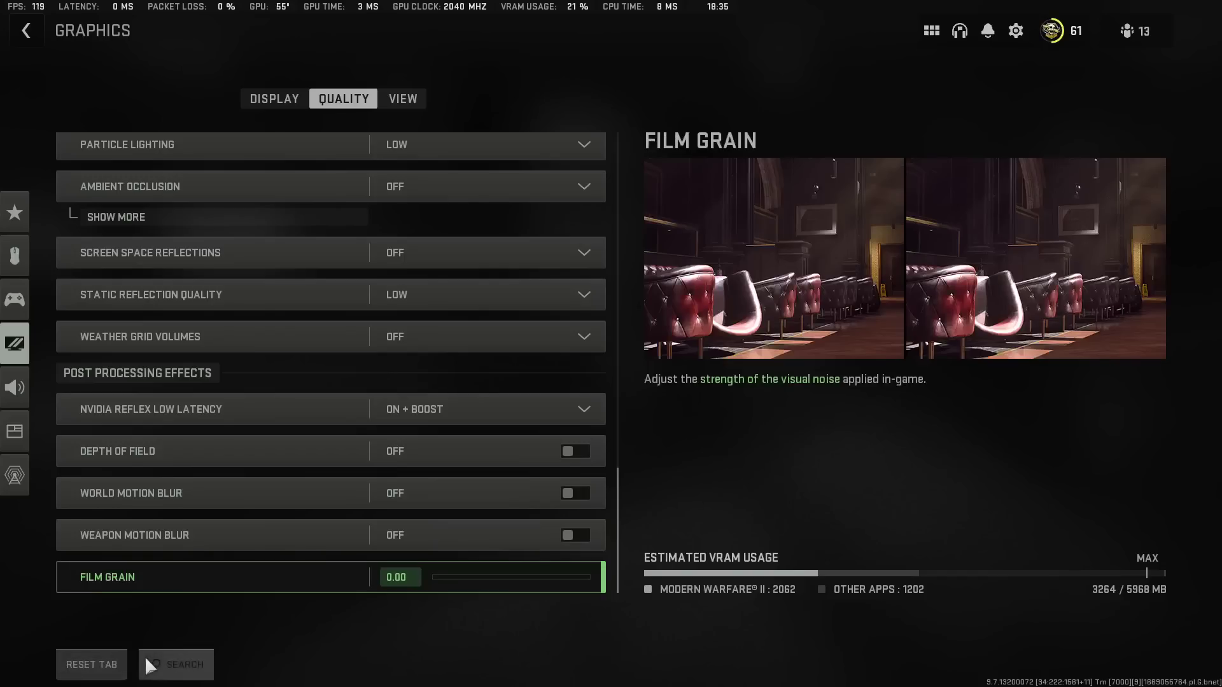
pyautogui.click(400, 100)
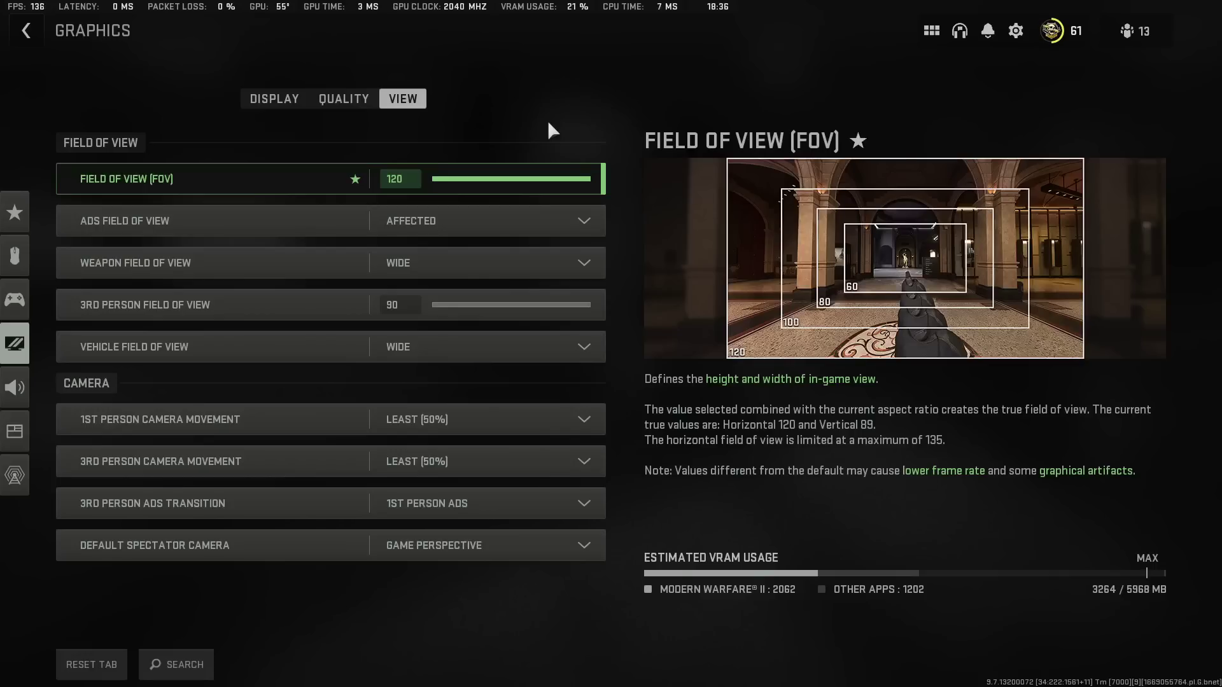
# Run Restart Shaders Optimization from the Display graphics settings and answer its dialog
pyautogui.click(273, 101)
pyautogui.scroll(-5, 372, 240)
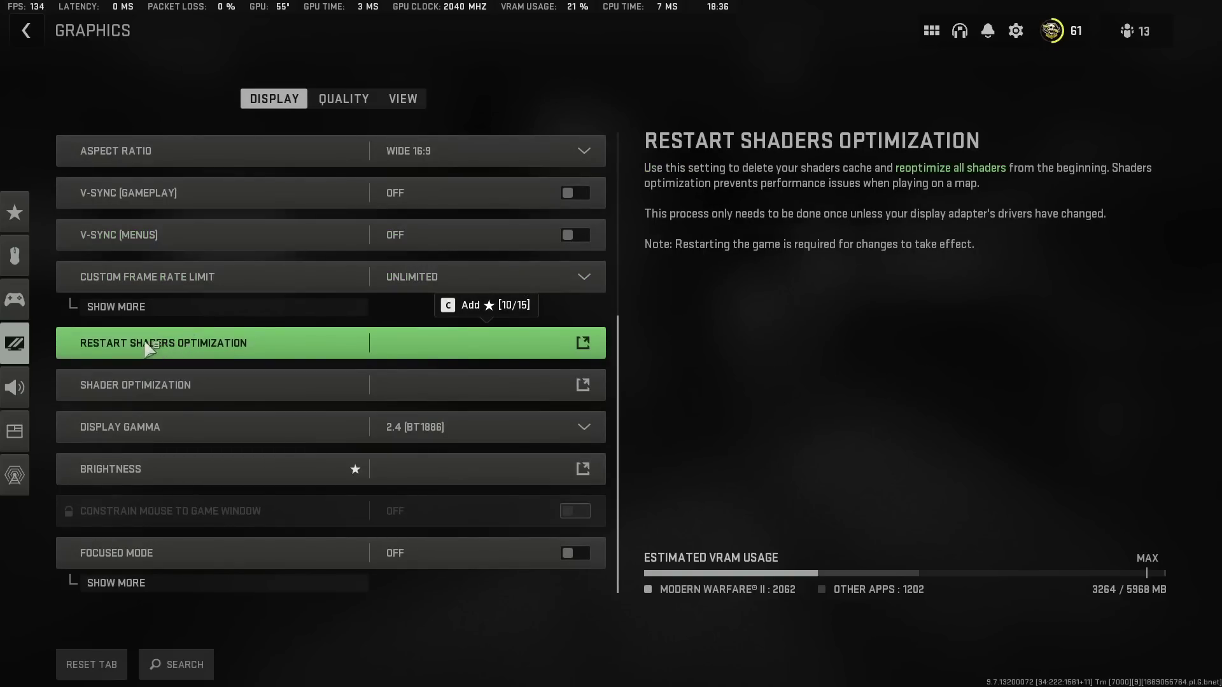
pyautogui.click(173, 349)
pyautogui.click(402, 449)
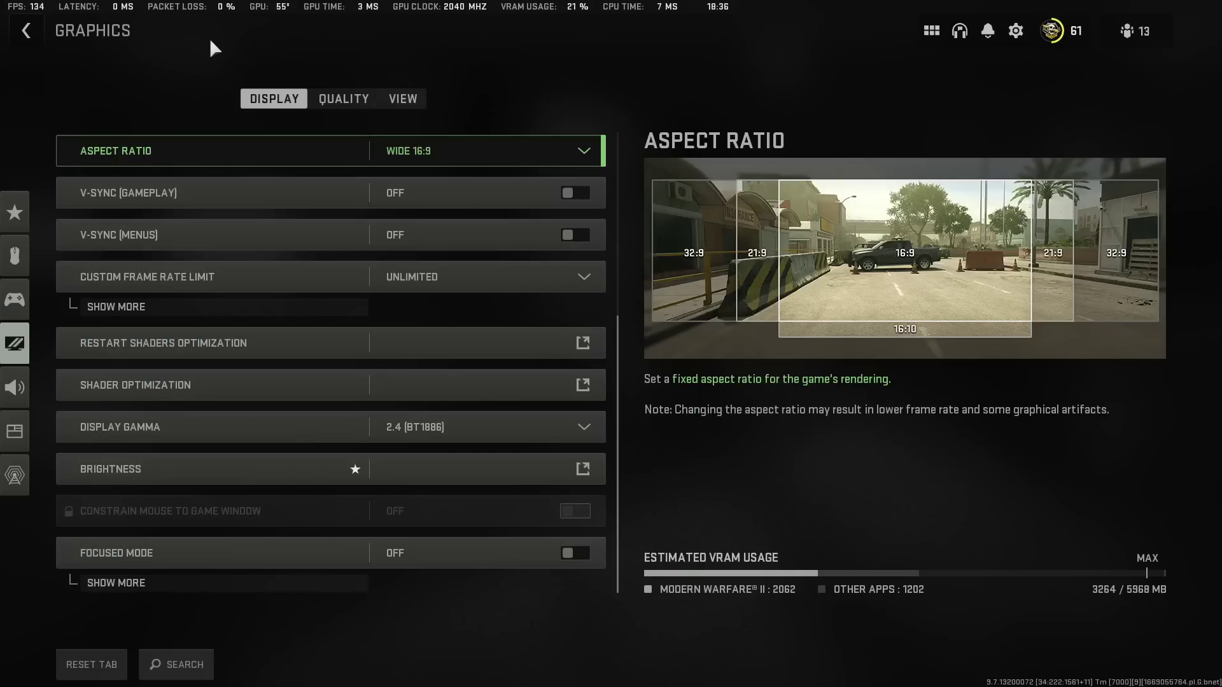
pyautogui.click(280, 349)
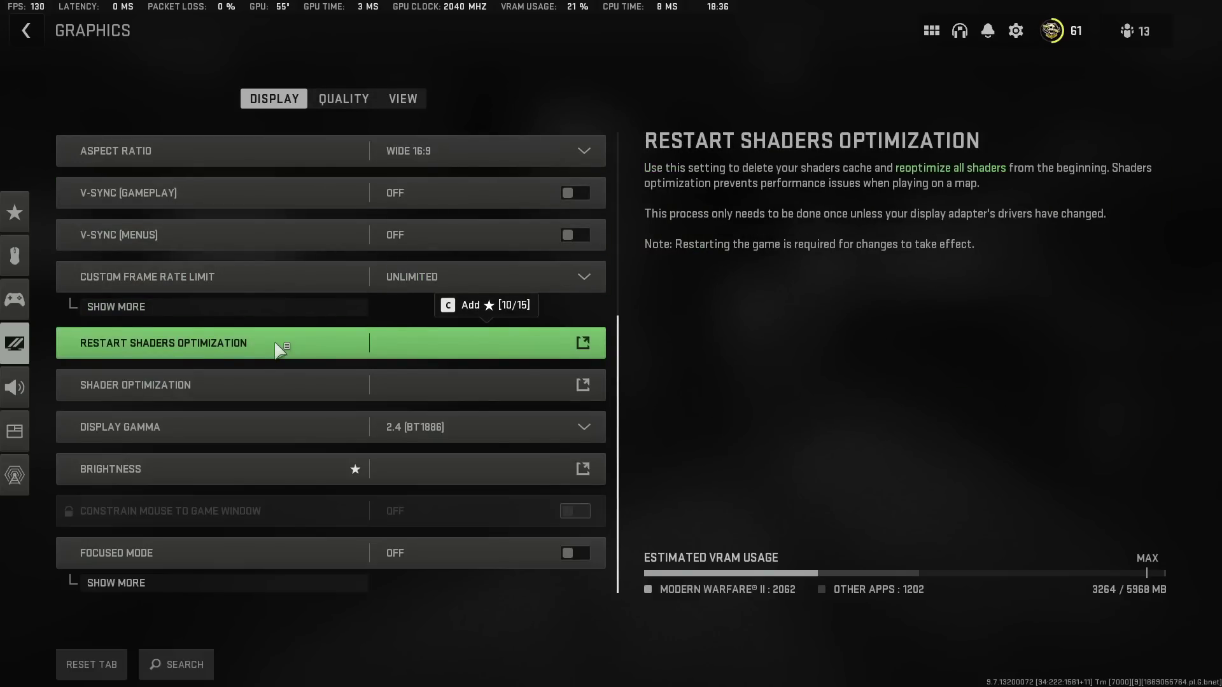
pyautogui.click(280, 349)
pyautogui.click(404, 448)
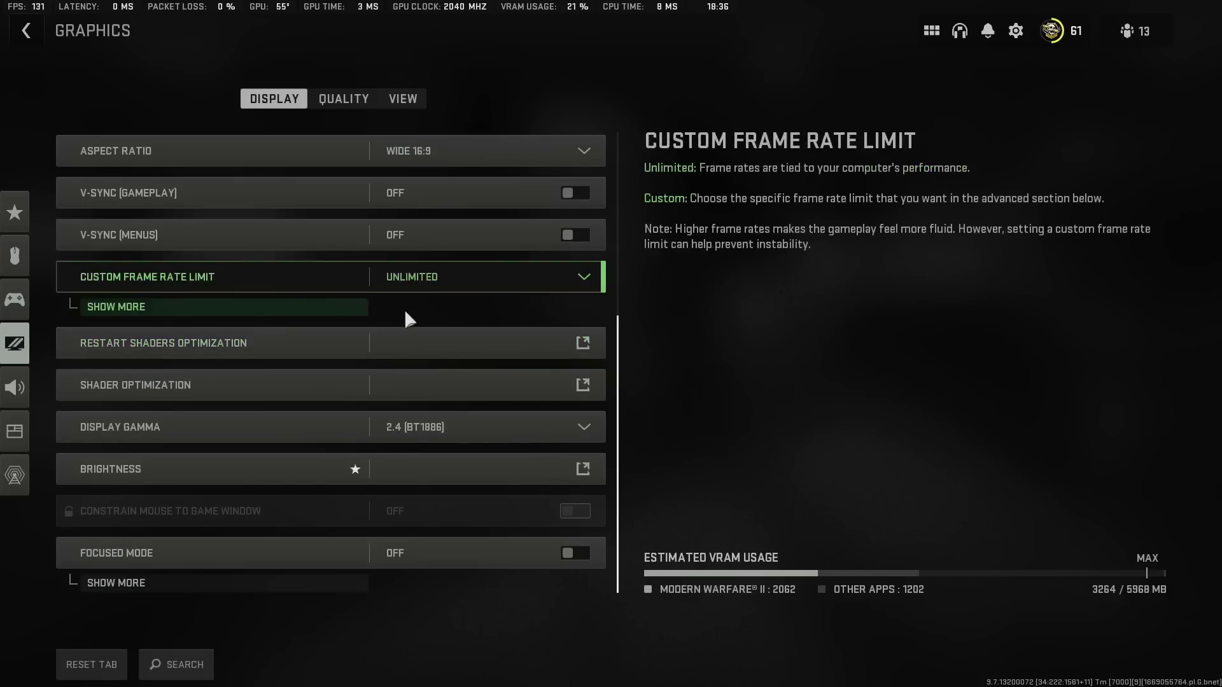